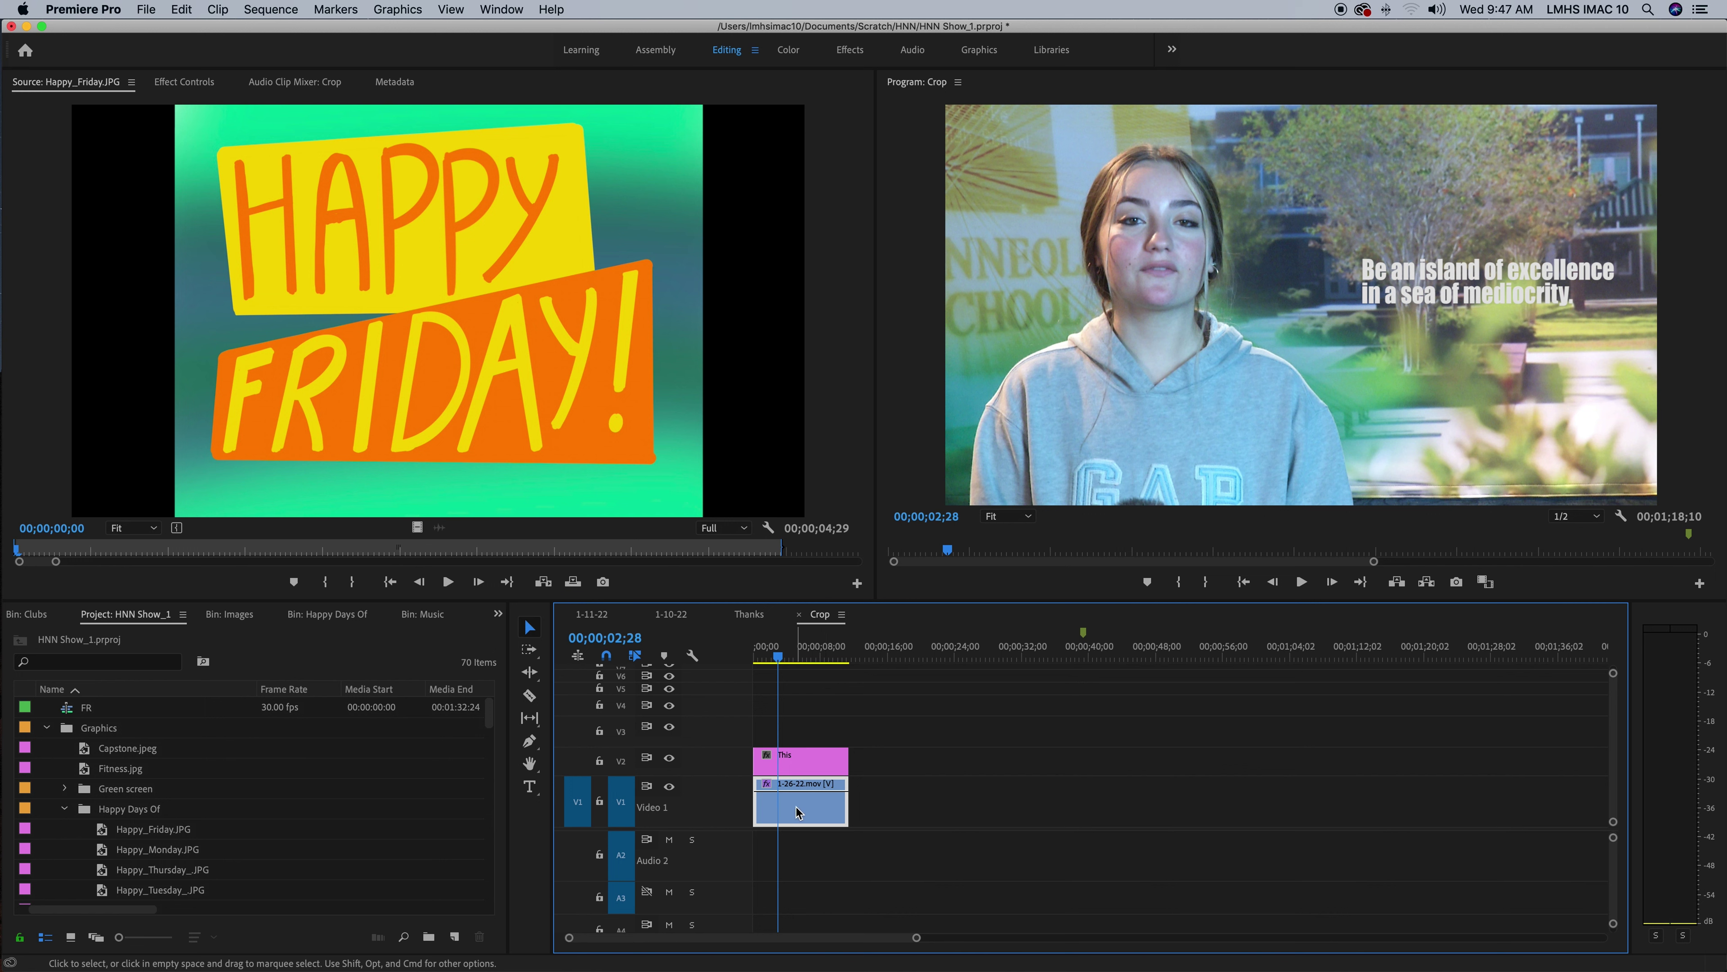
Play the Crop sequence from its beginning with the computer's sound muted, and stop at about nine seconds.
{"action": "left_click", "coordinate": [769, 659]}
{"action": "key", "text": "space"}
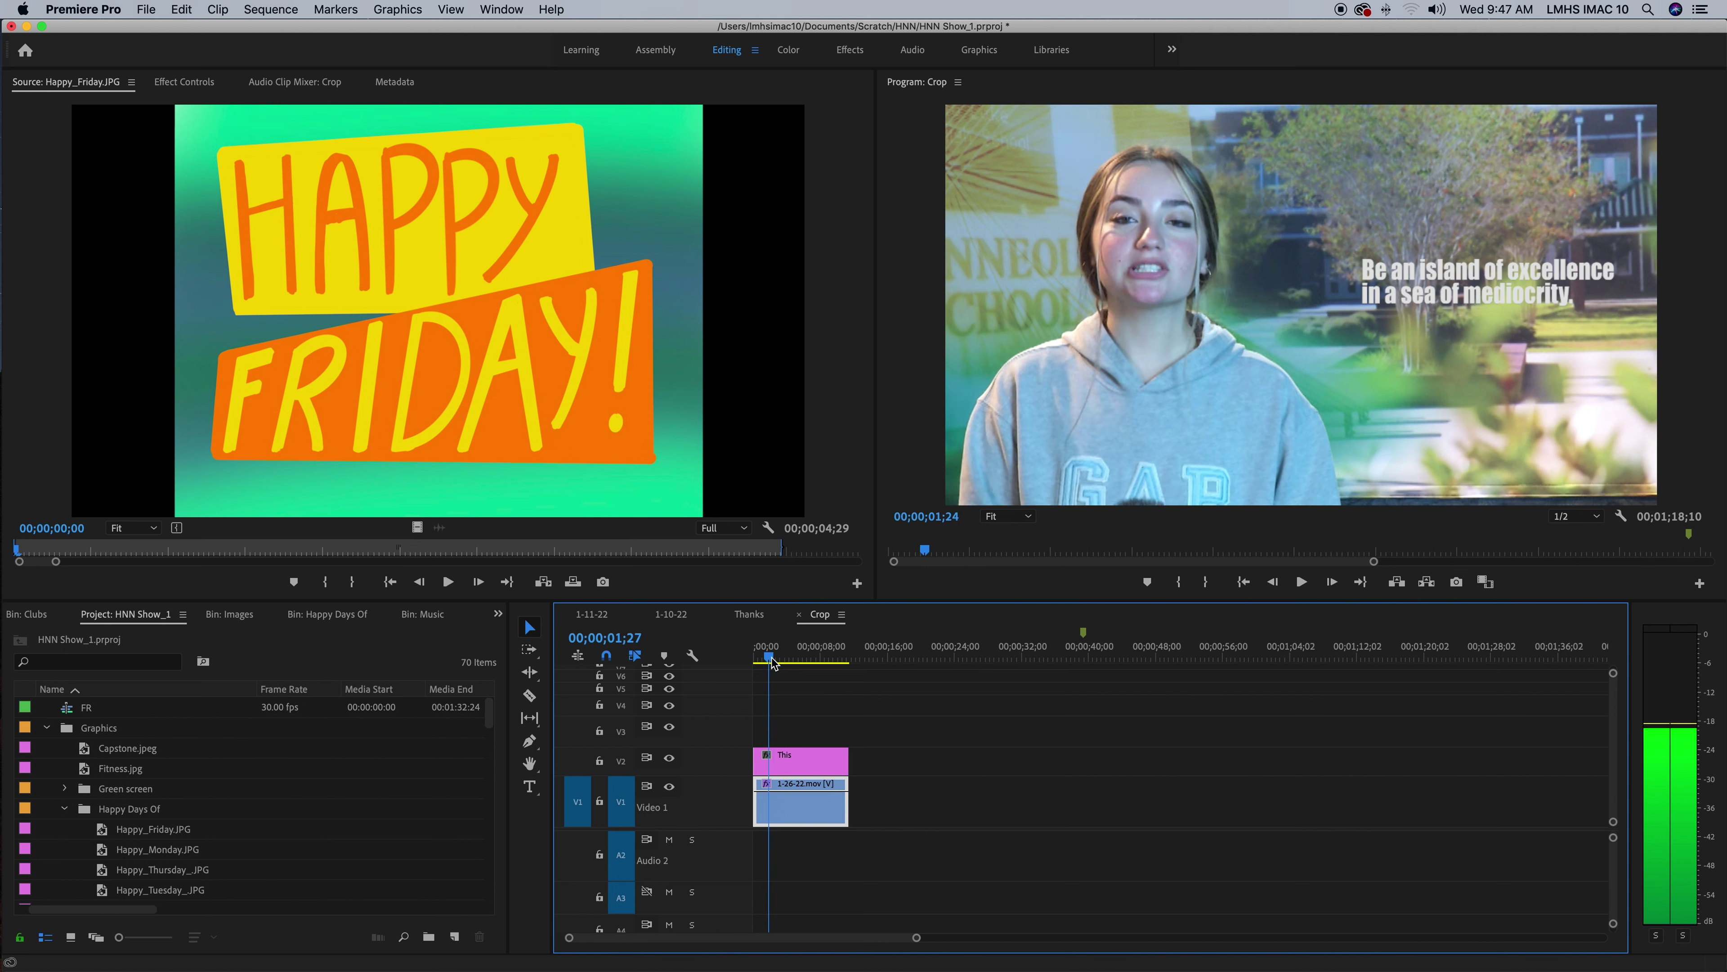
{"action": "left_click", "coordinate": [748, 659]}
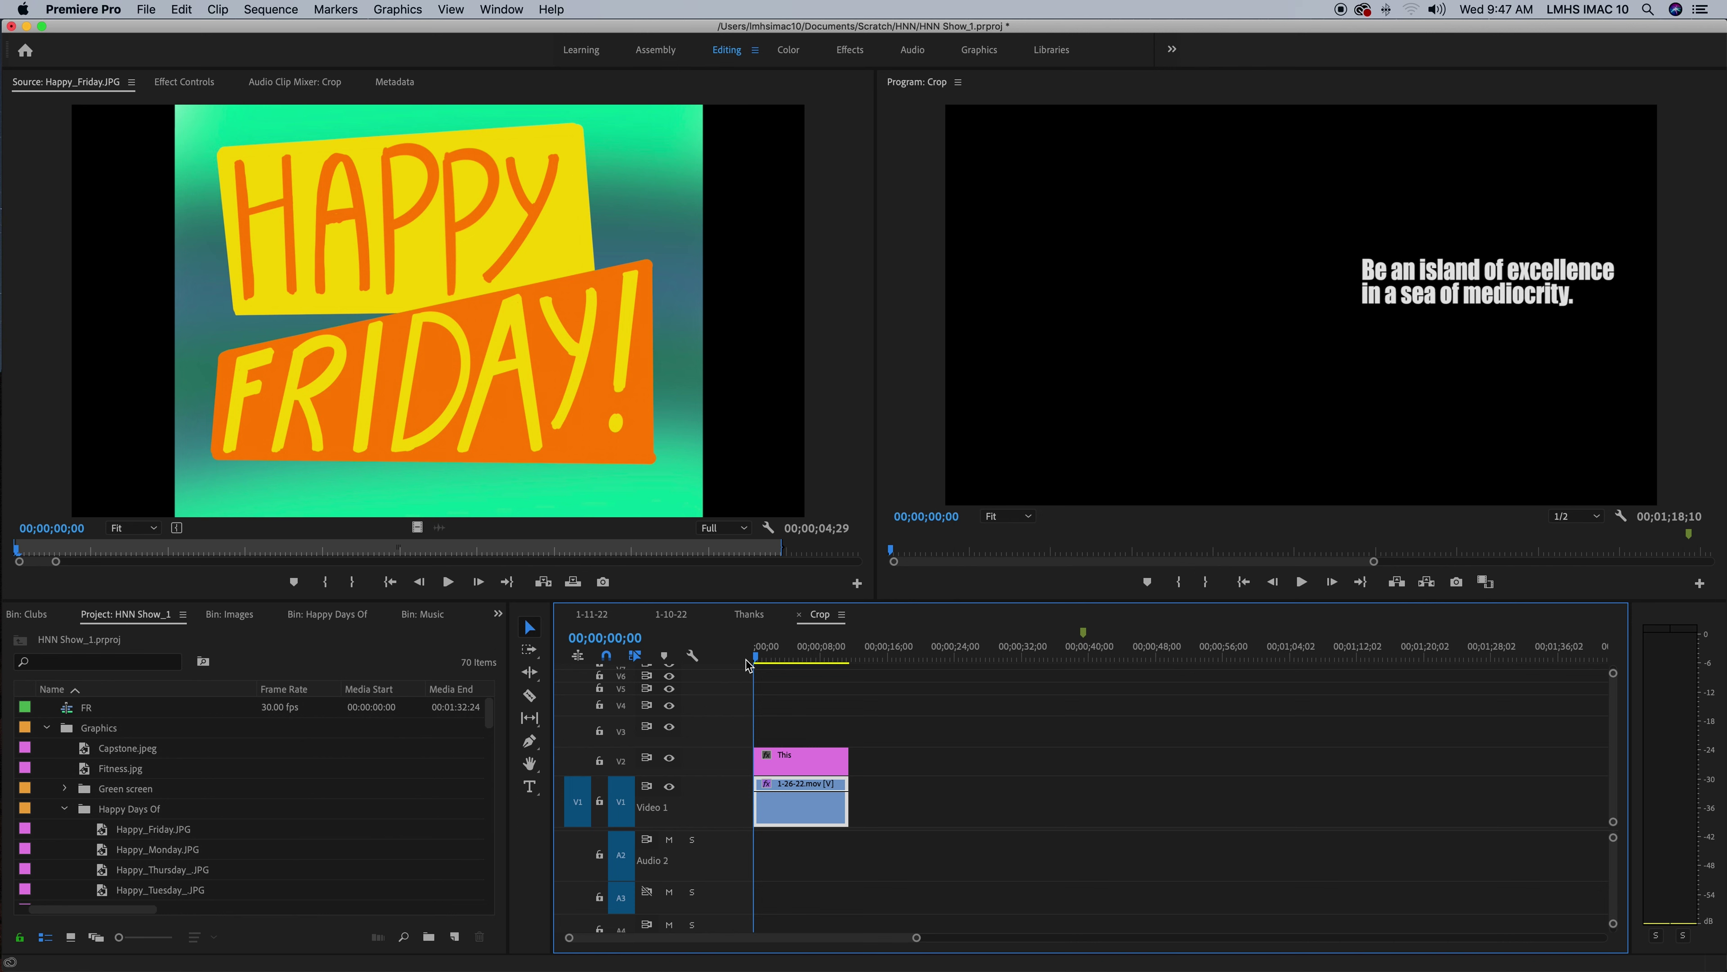
{"action": "key", "text": "XF86AudioMute"}
{"action": "key", "text": "space"}
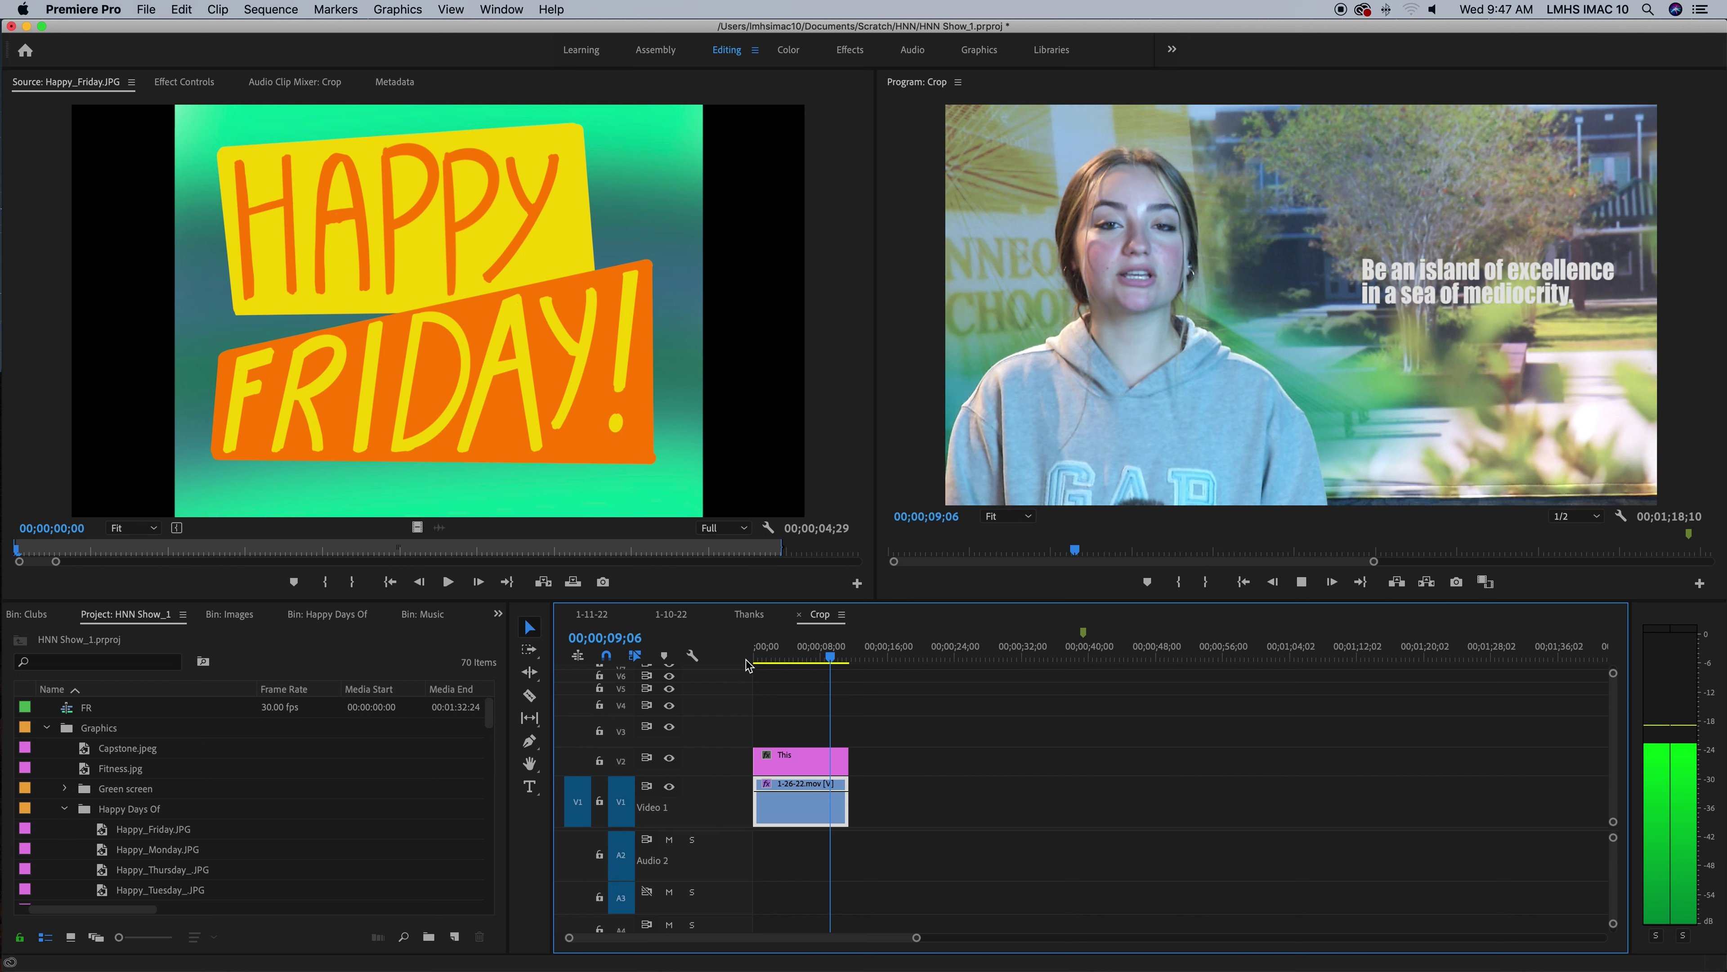
{"action": "key", "text": "space"}
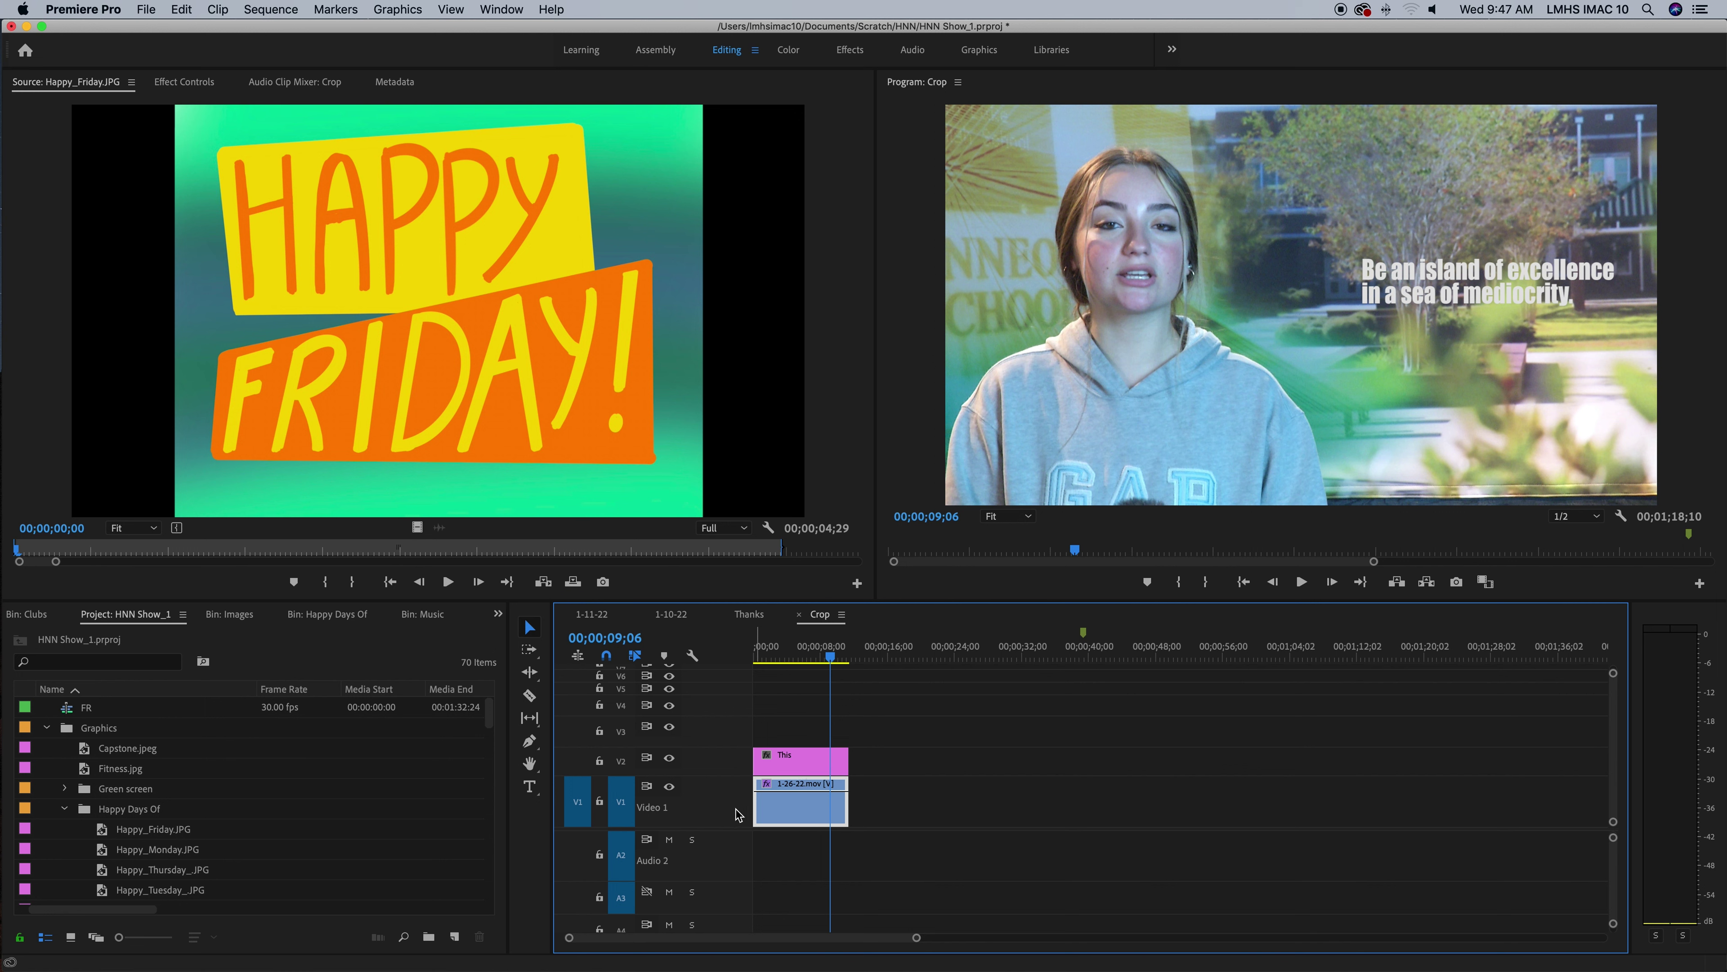
Shift the title graphic clip on V2 away to preview it alone at 00;00;21;25, and return it above the video clip.
{"action": "left_click_drag", "start_coordinate": [824, 762], "coordinate": [953, 768]}
{"action": "left_click_drag", "start_coordinate": [922, 658], "coordinate": [939, 660]}
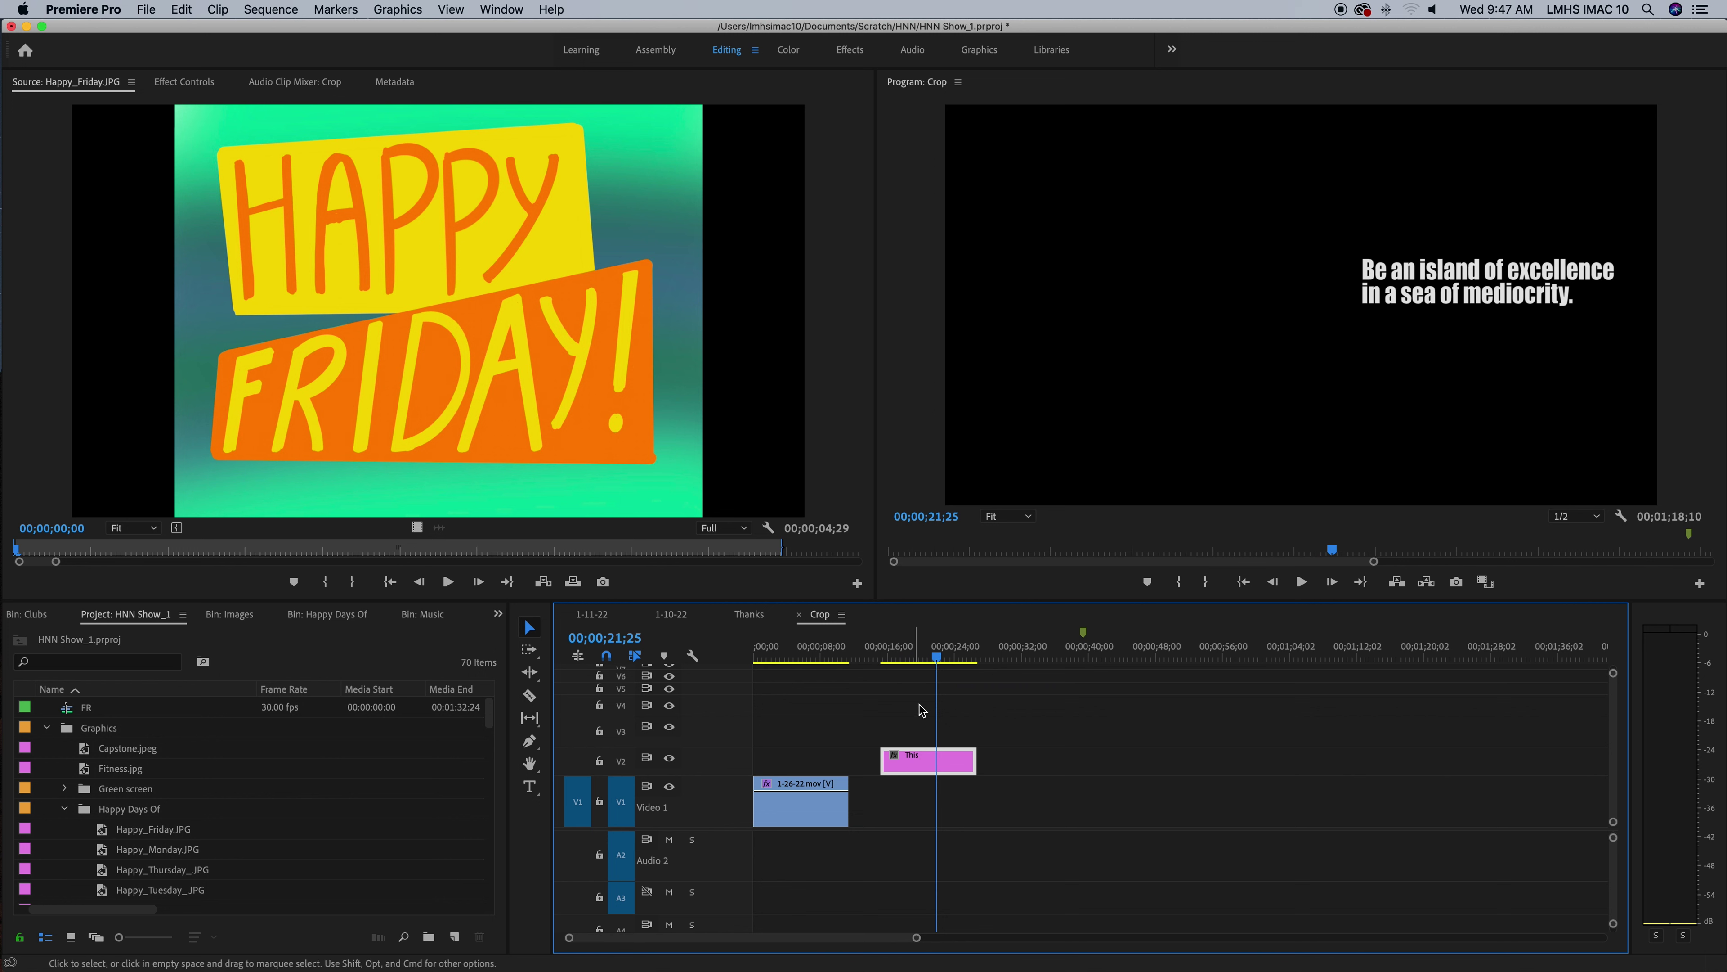
{"action": "left_click_drag", "start_coordinate": [928, 769], "coordinate": [779, 765]}
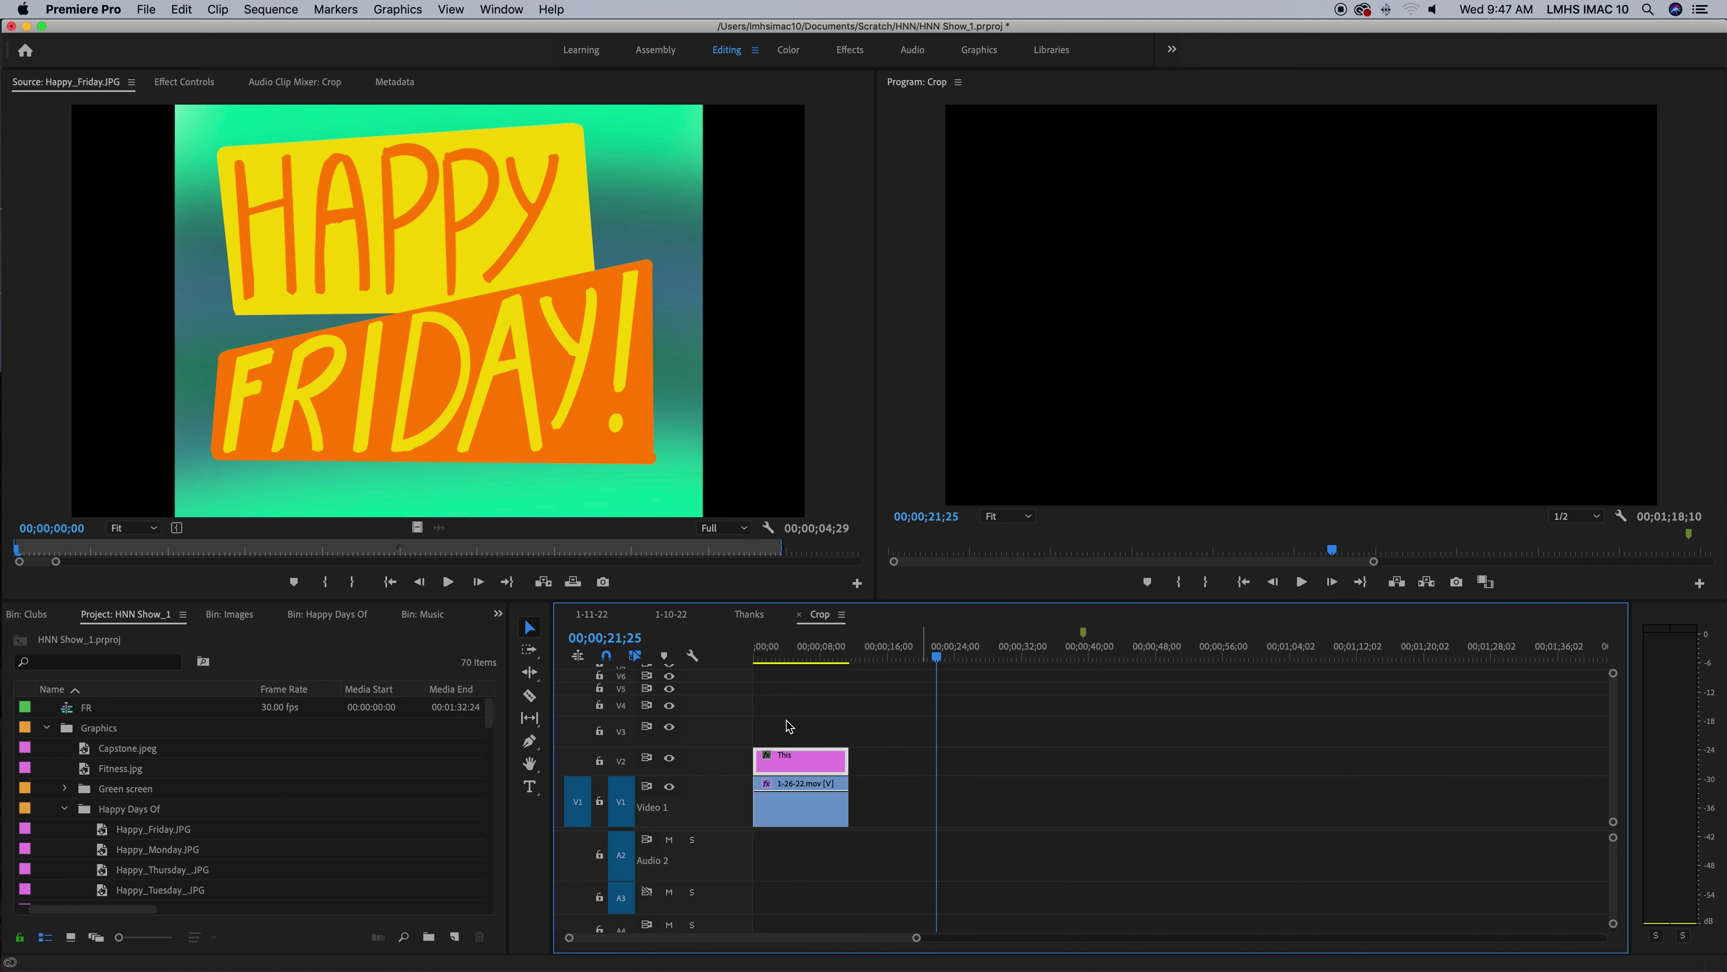
Shift the 1-26-22.mov clip on V1 away to preview it without the title, return it, and park the playhead at about three seconds.
{"action": "left_click", "coordinate": [773, 657]}
{"action": "left_click_drag", "start_coordinate": [775, 660], "coordinate": [776, 658]}
{"action": "left_click_drag", "start_coordinate": [802, 813], "coordinate": [915, 686]}
{"action": "left_click", "coordinate": [916, 657]}
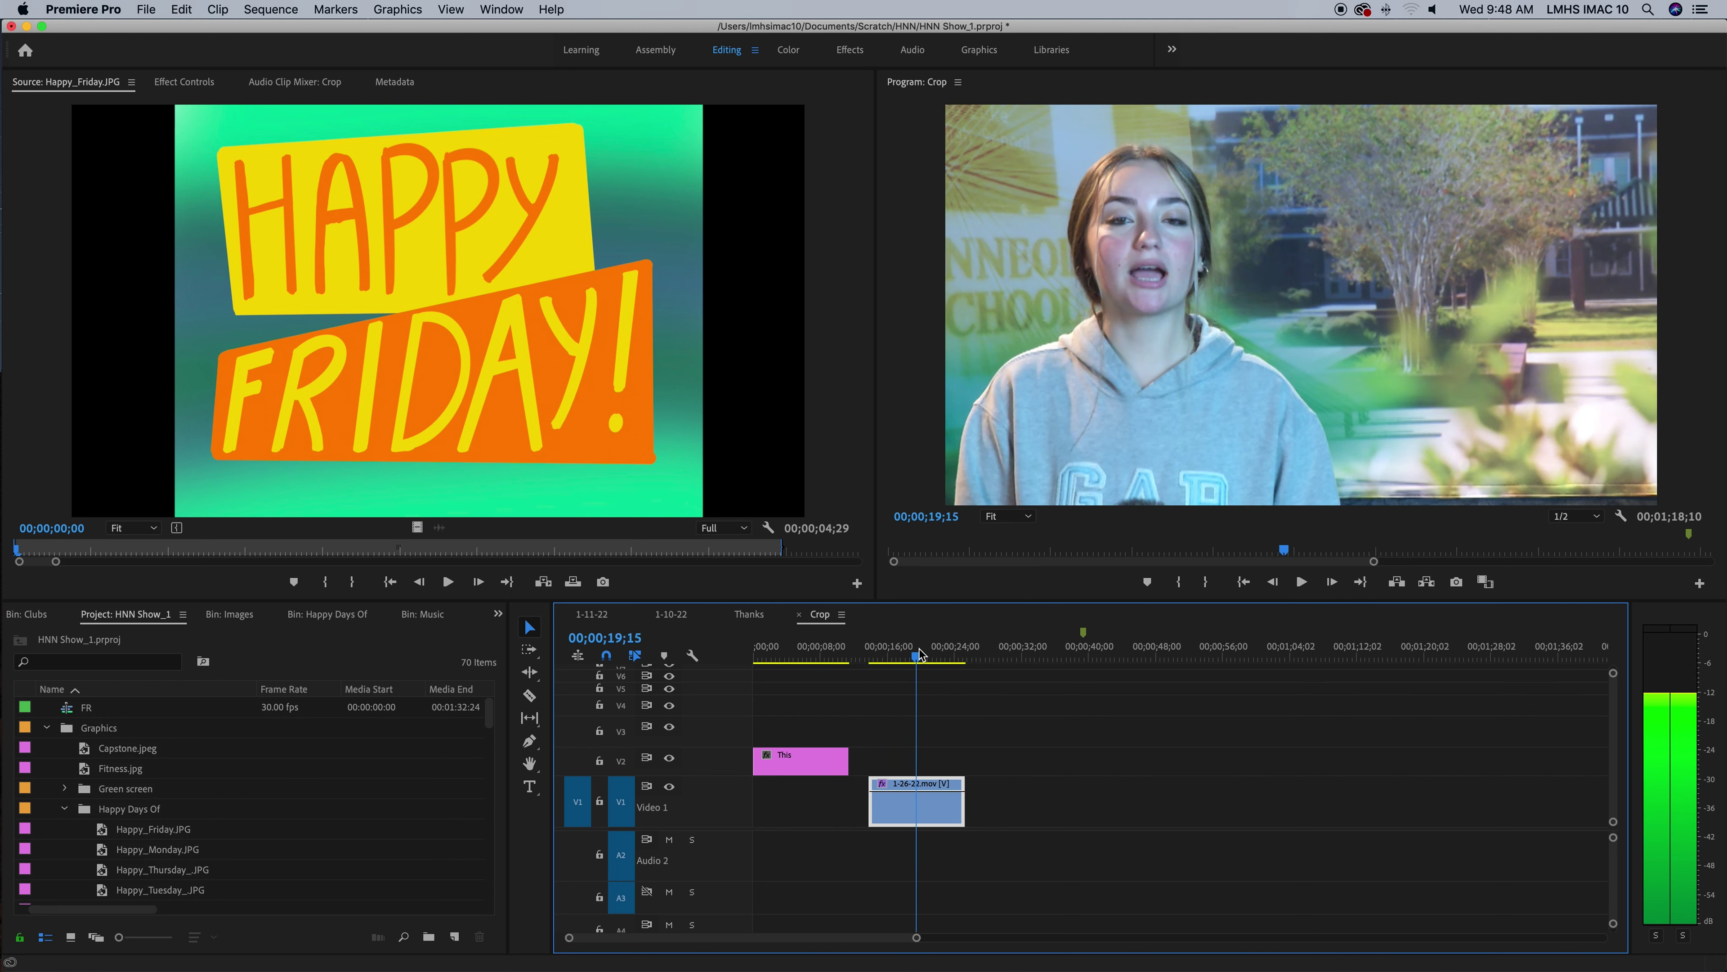
{"action": "left_click_drag", "start_coordinate": [887, 820], "coordinate": [773, 816]}
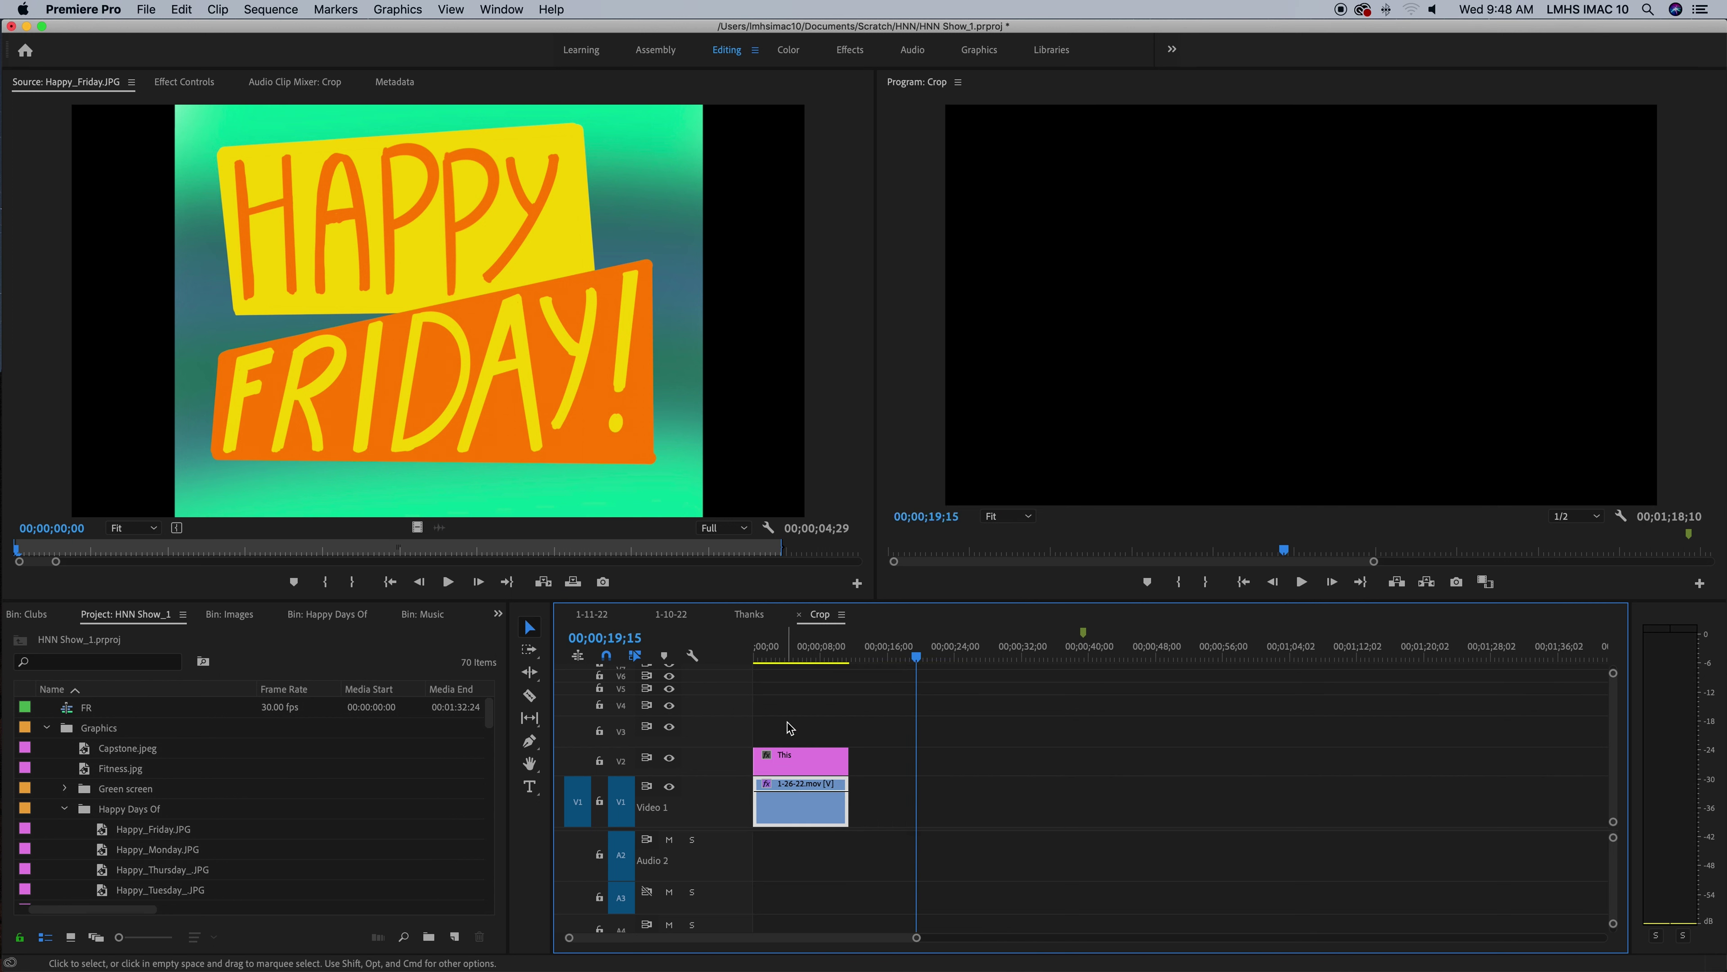
{"action": "left_click", "coordinate": [782, 657]}
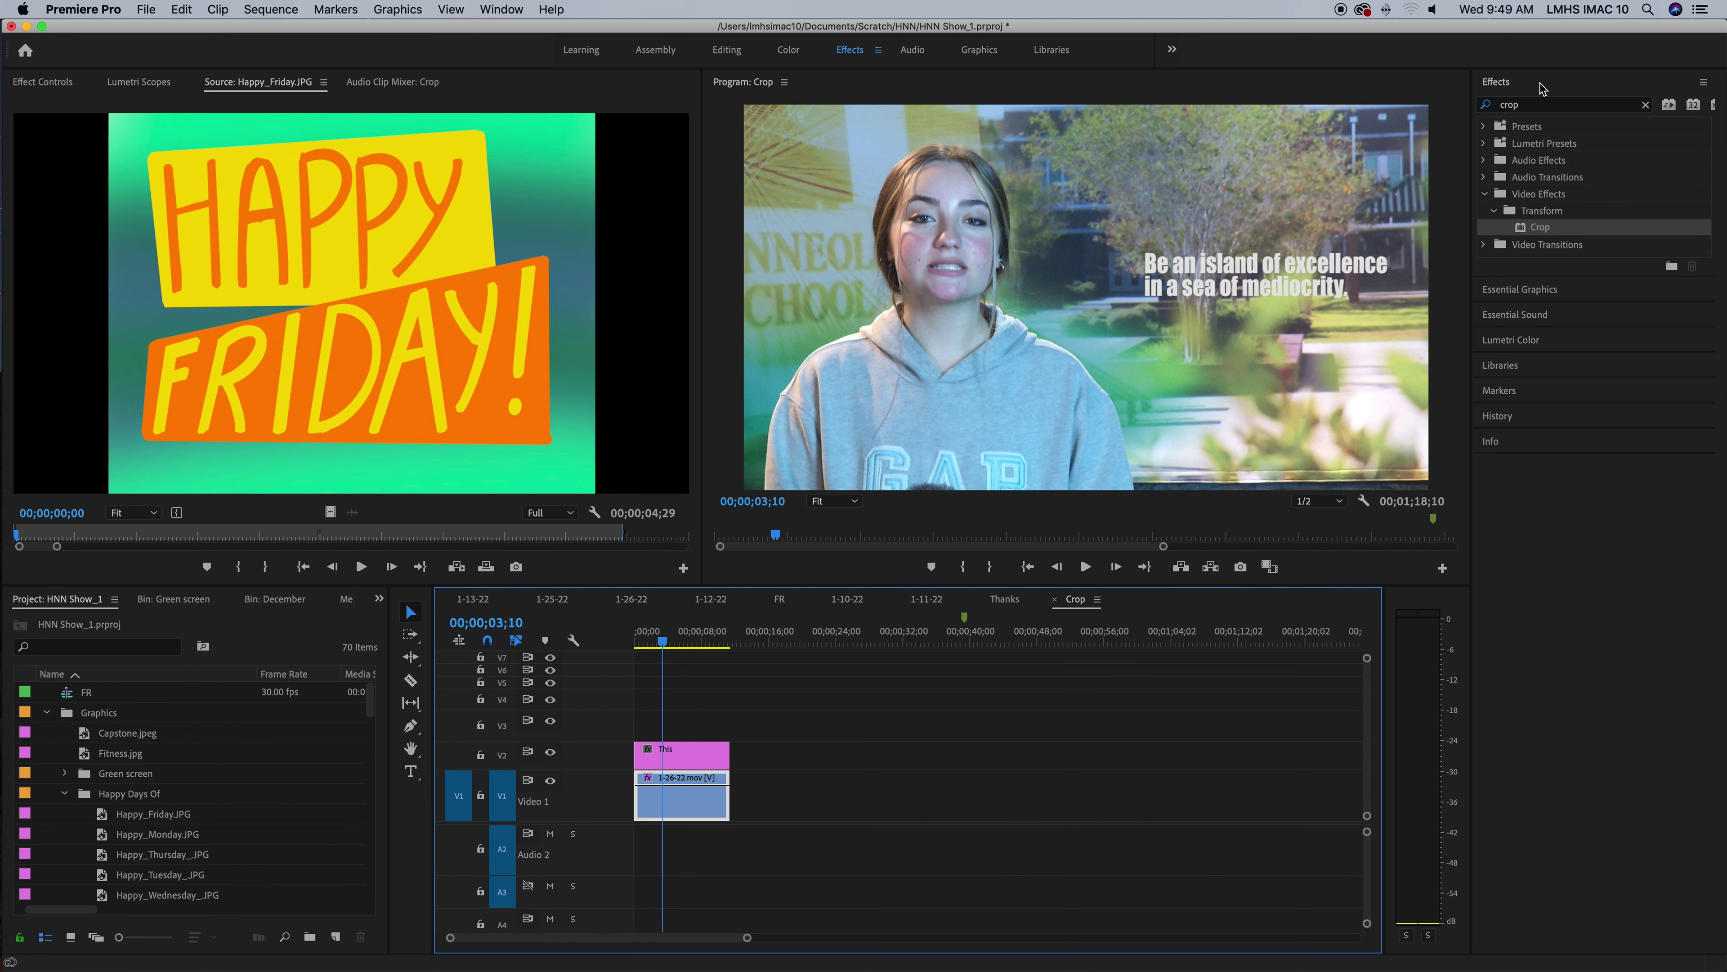
Clear the effects search and look through the preset, Lumetri, audio and video effect and transition categories.
{"action": "left_click", "coordinate": [1645, 104]}
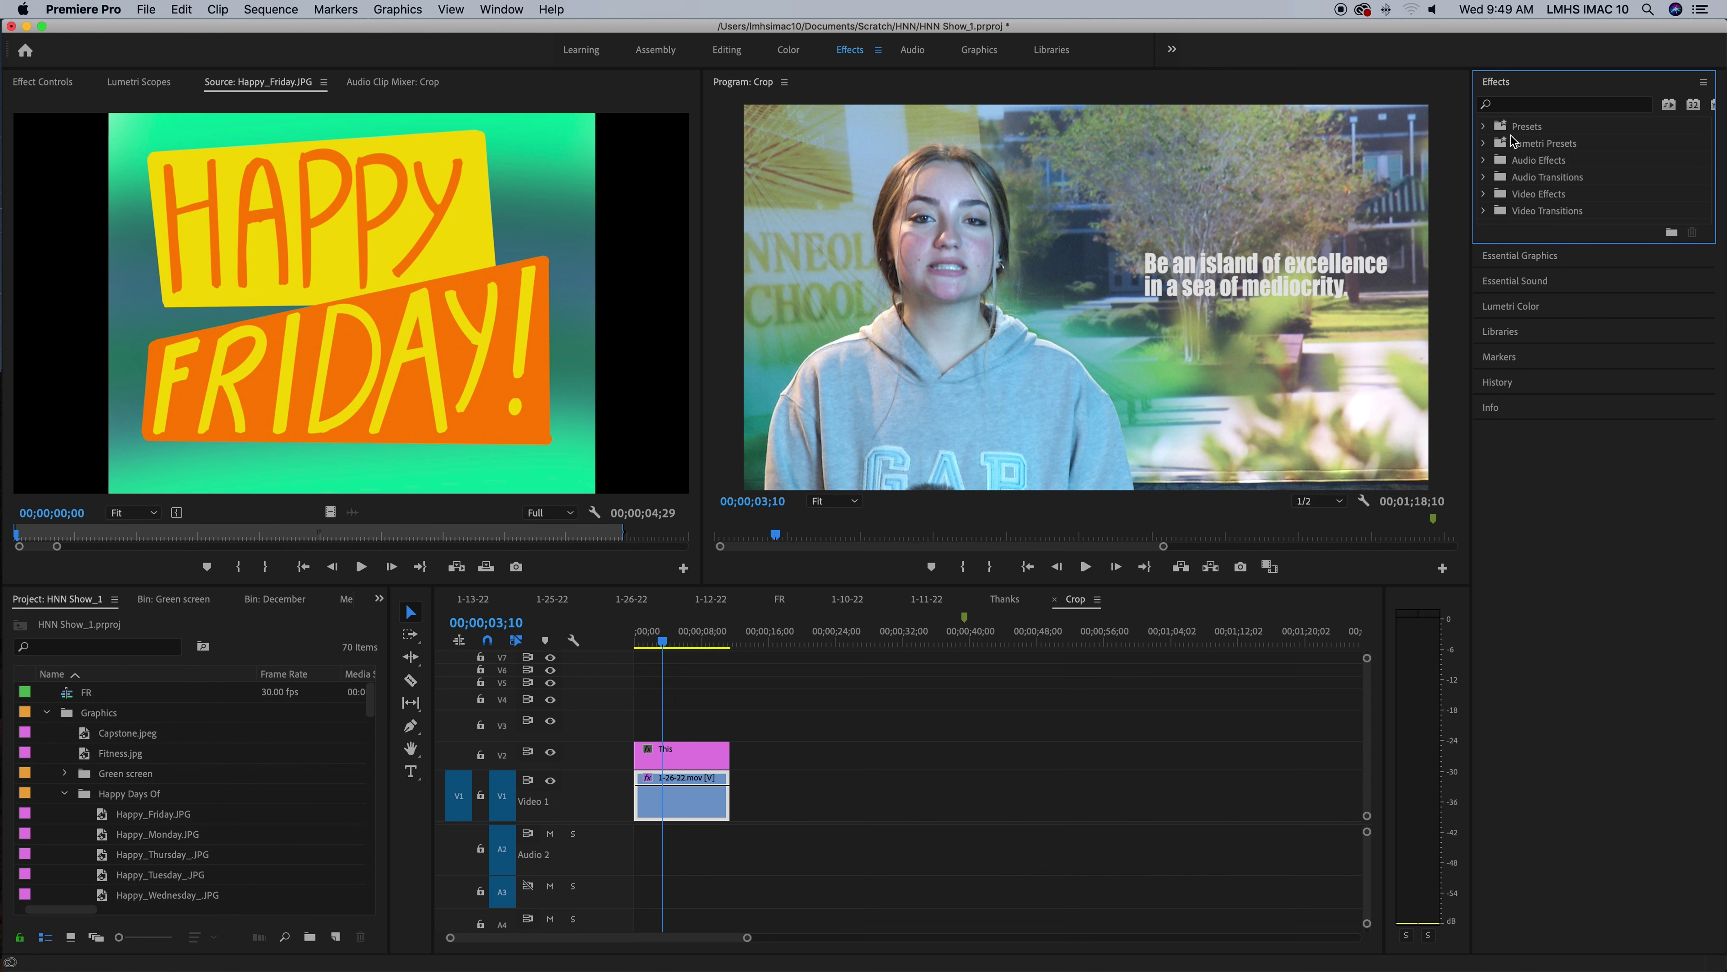
{"action": "left_click", "coordinate": [1484, 127]}
{"action": "left_click", "coordinate": [1484, 127]}
{"action": "left_click", "coordinate": [1484, 144]}
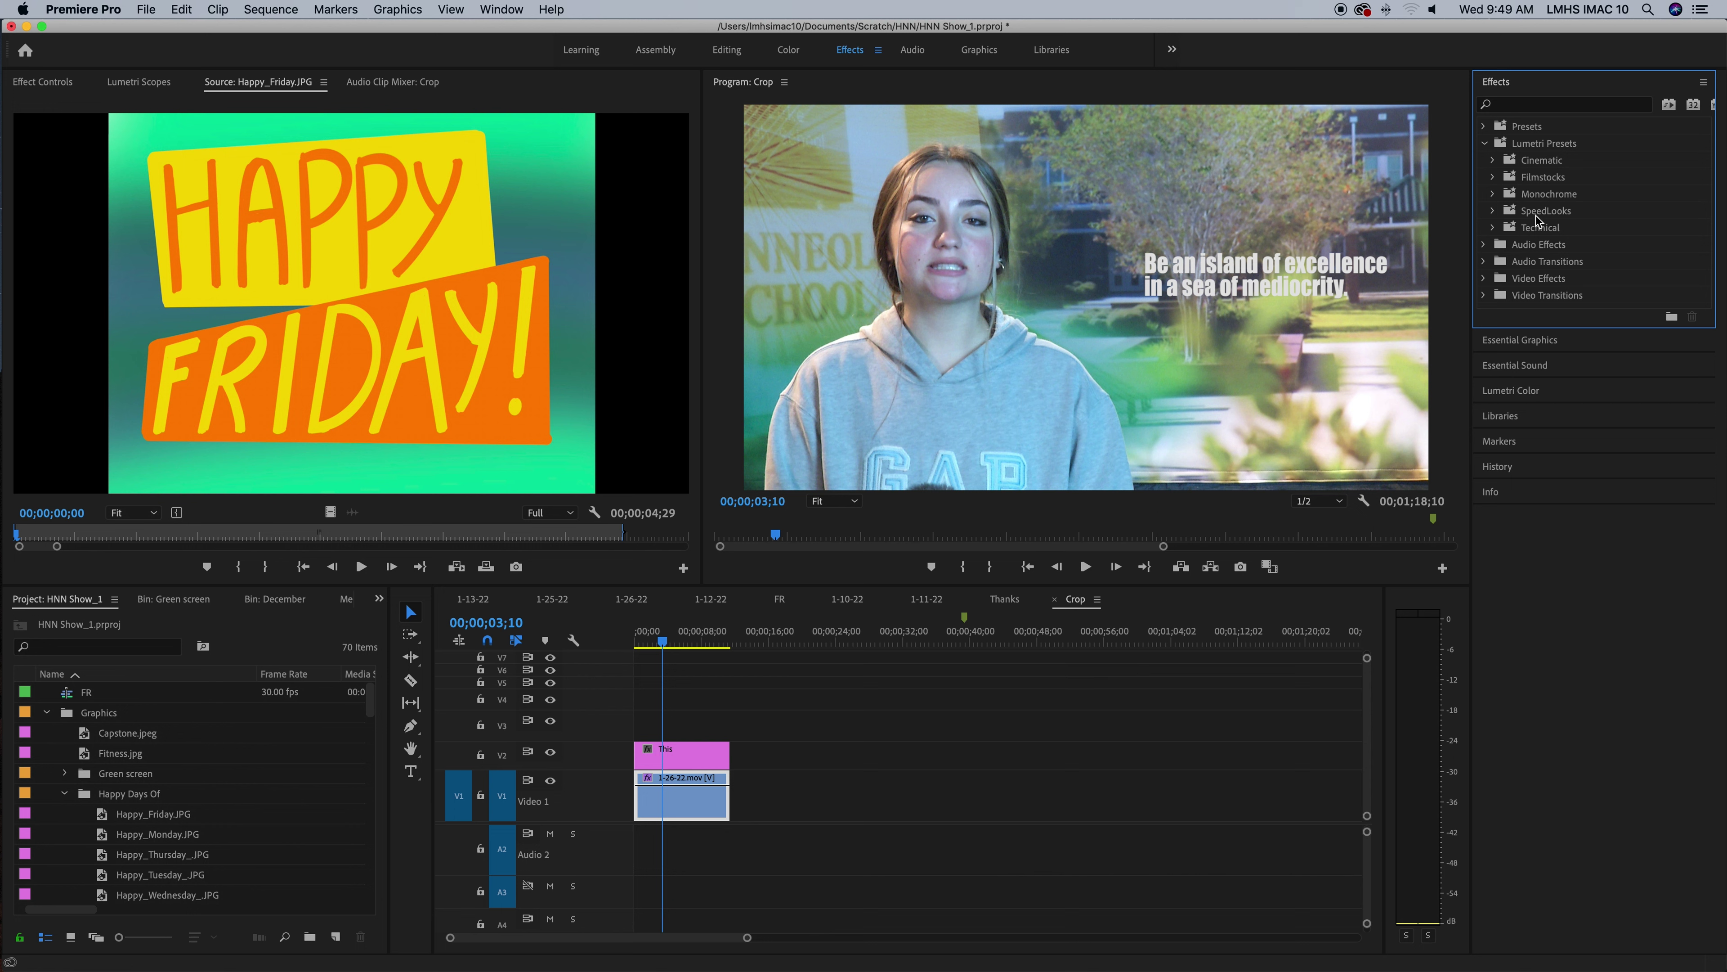
{"action": "left_click", "coordinate": [1485, 145]}
{"action": "left_click", "coordinate": [1484, 163]}
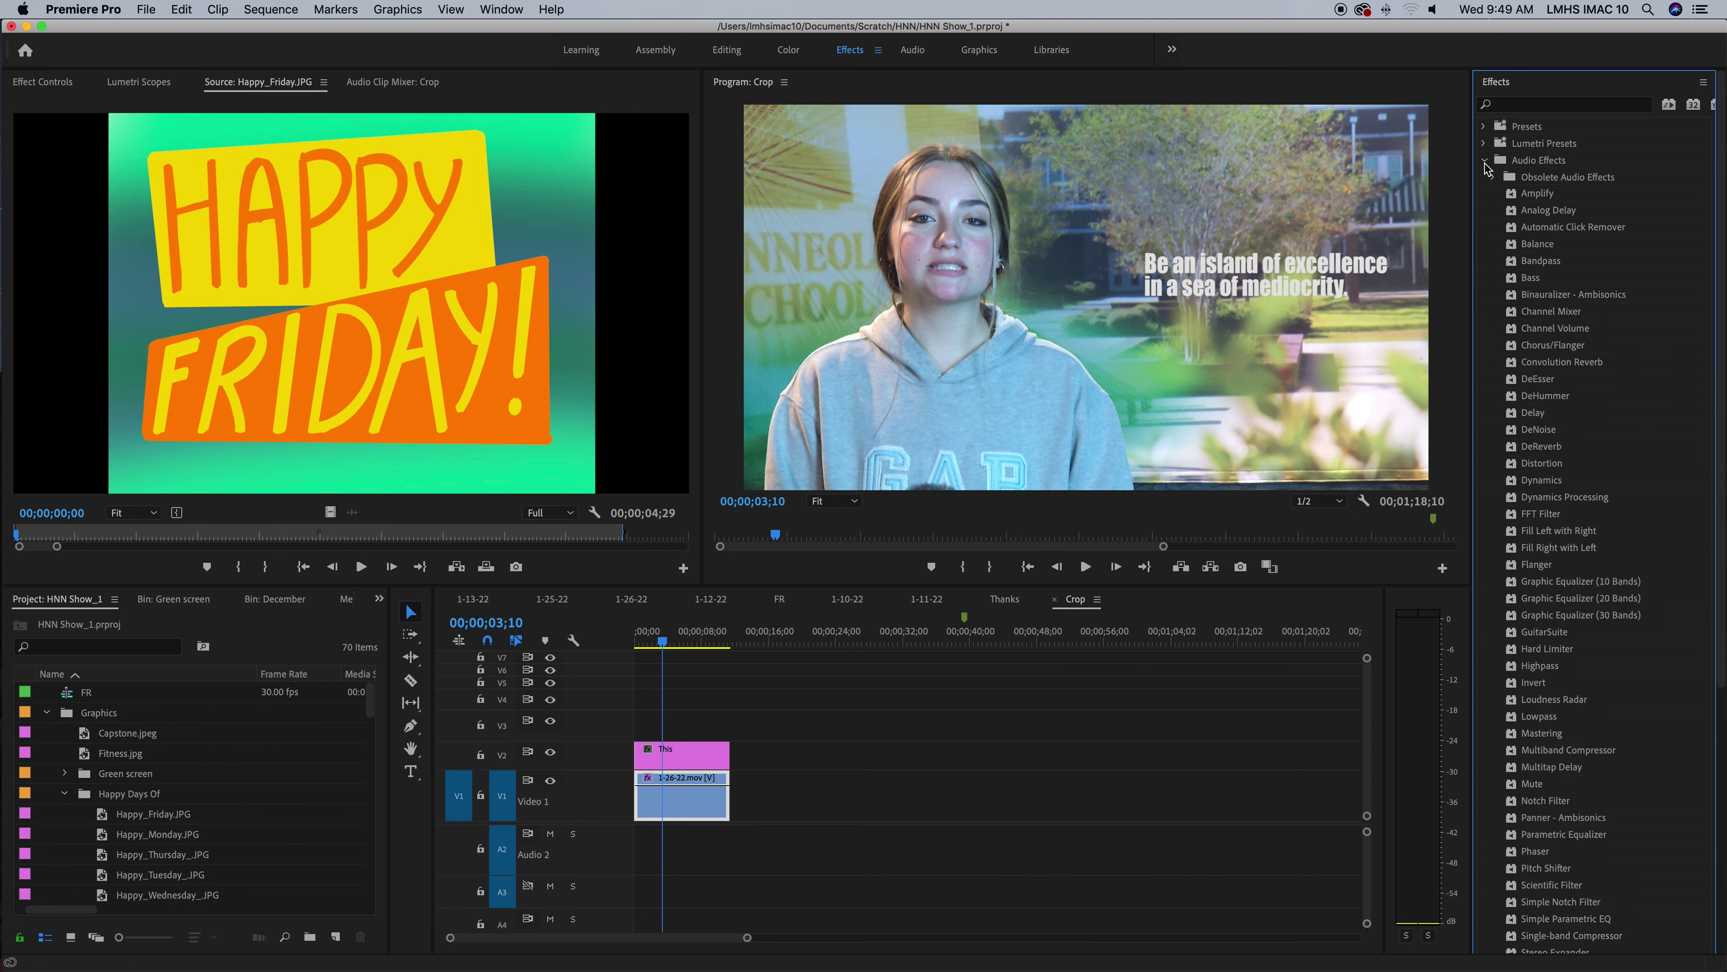
{"action": "left_click", "coordinate": [1485, 164]}
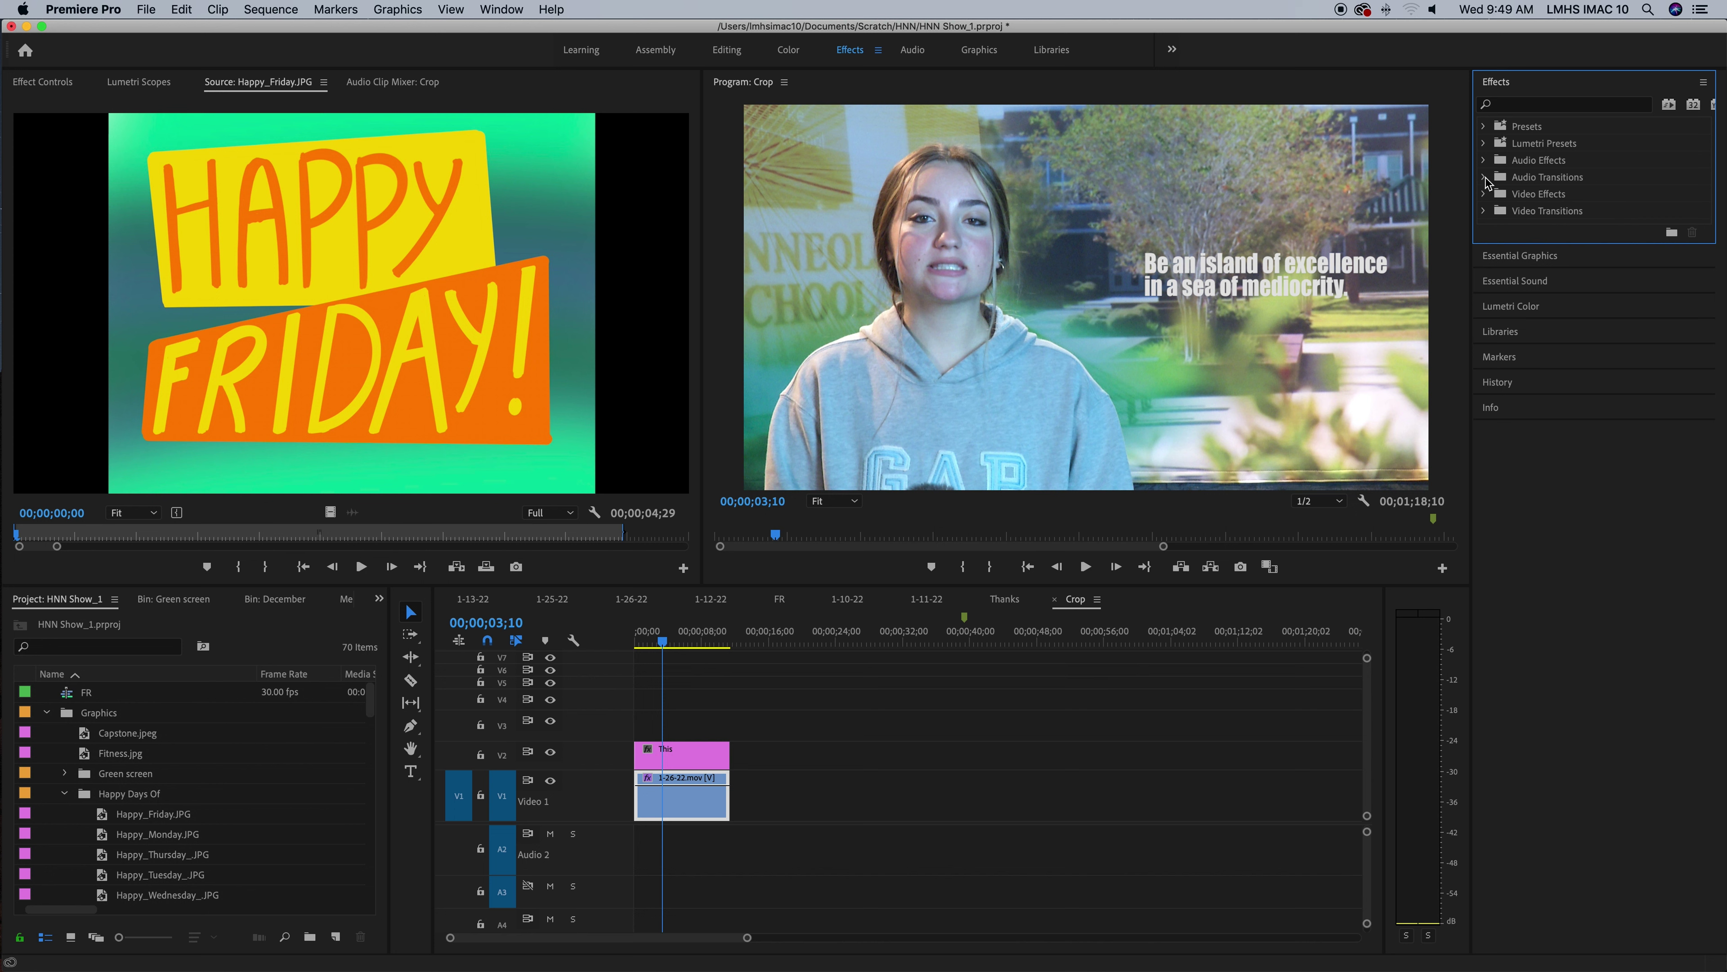
{"action": "left_click", "coordinate": [1485, 178]}
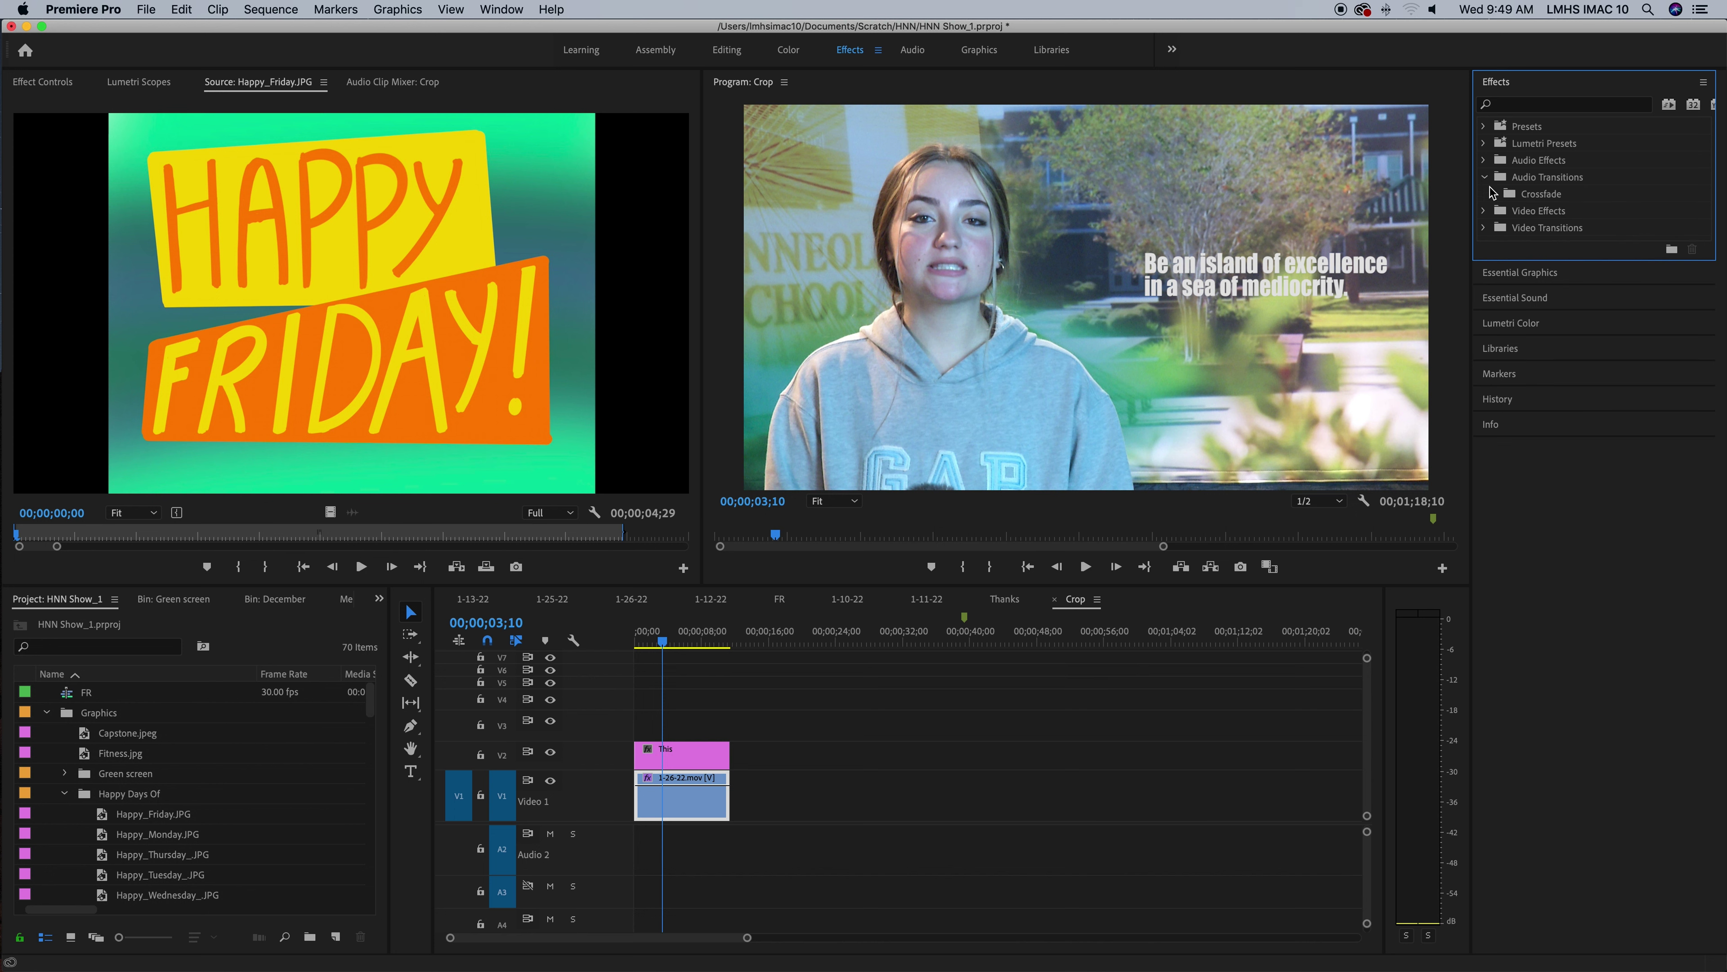
{"action": "left_click", "coordinate": [1487, 178]}
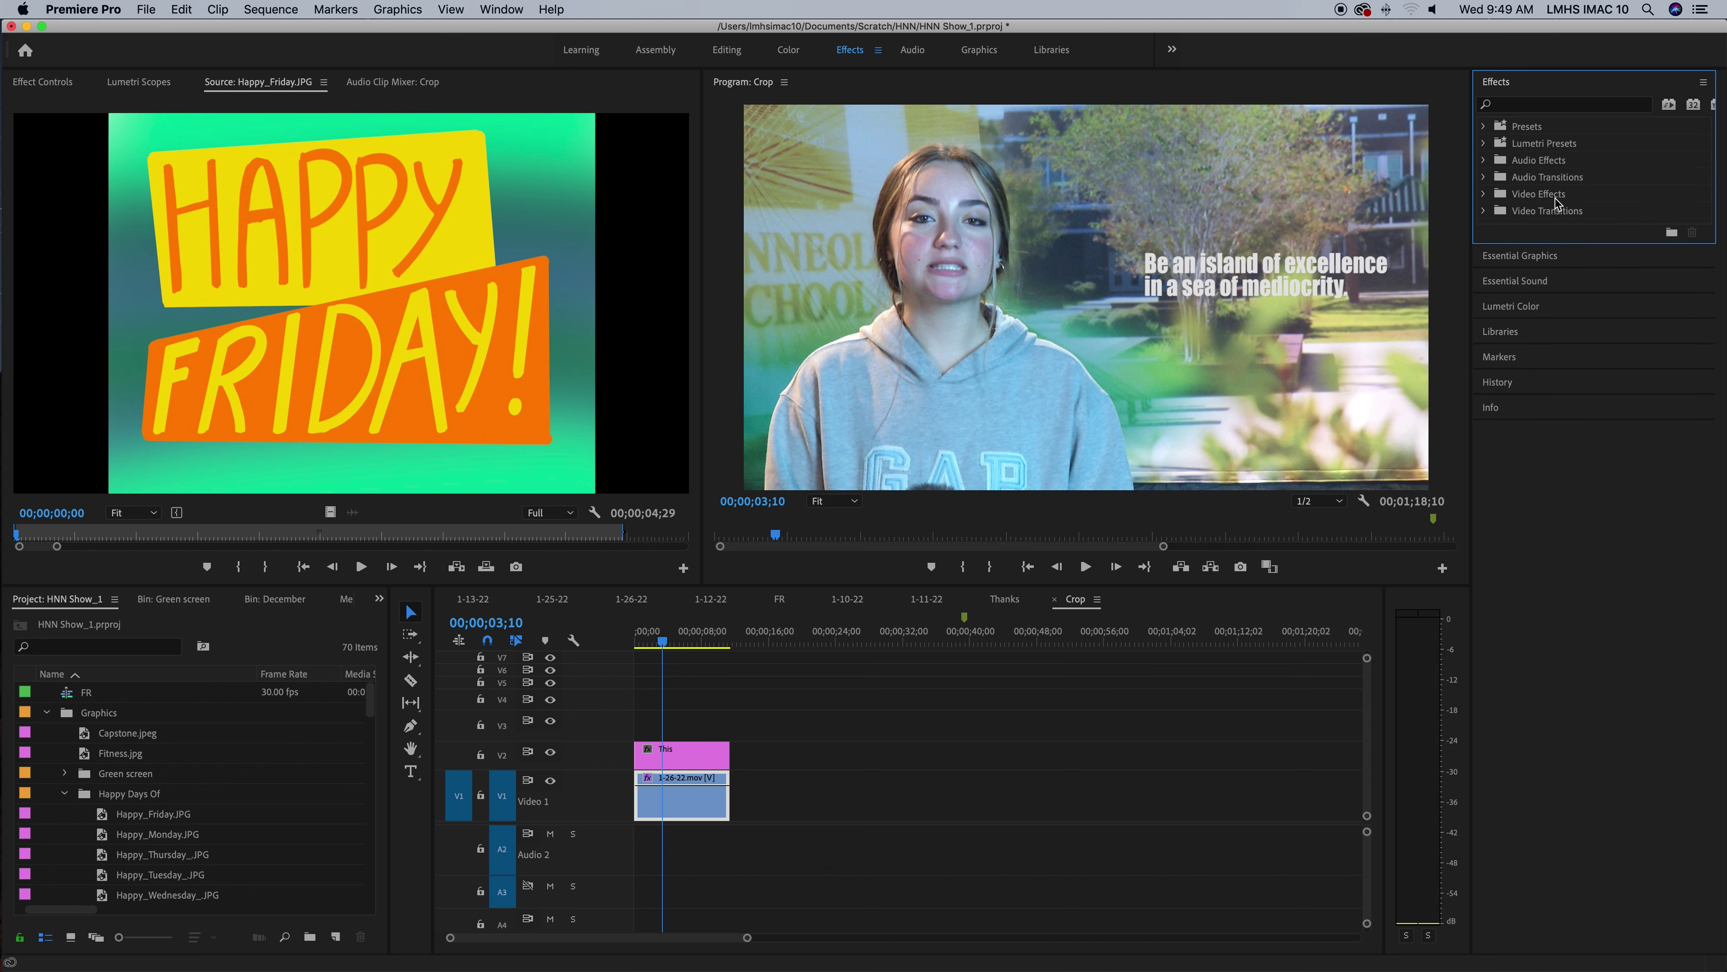
{"action": "left_click", "coordinate": [1484, 195]}
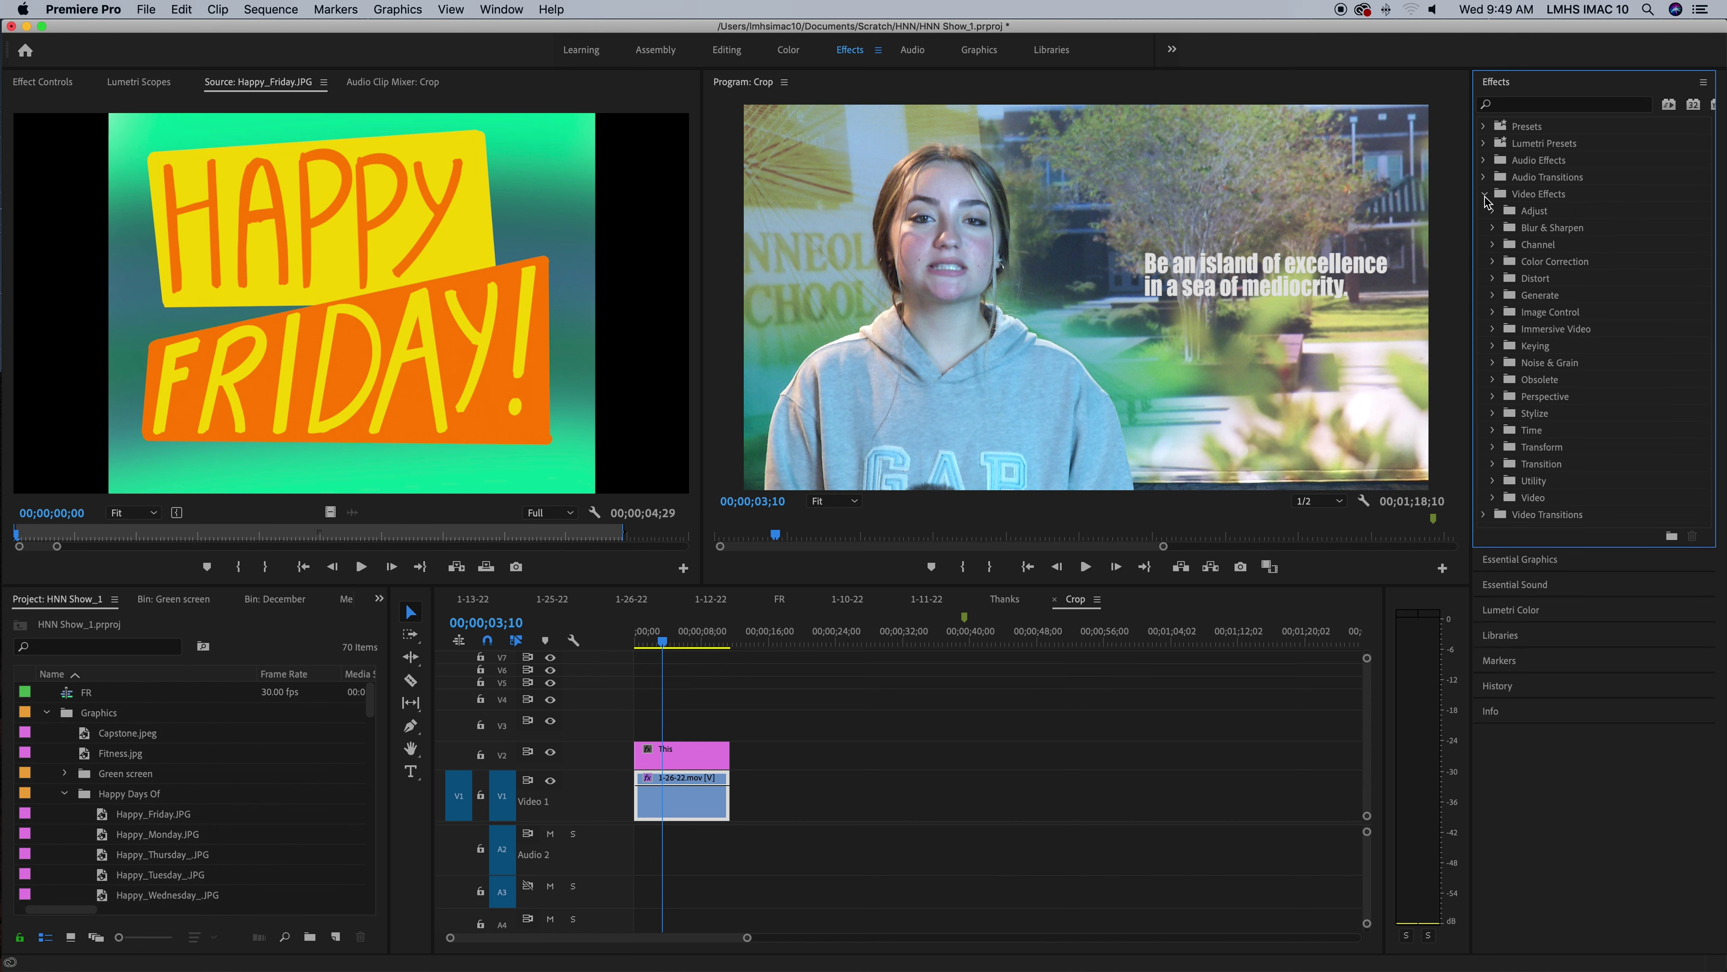
{"action": "left_click", "coordinate": [1485, 196]}
{"action": "left_click", "coordinate": [1485, 212]}
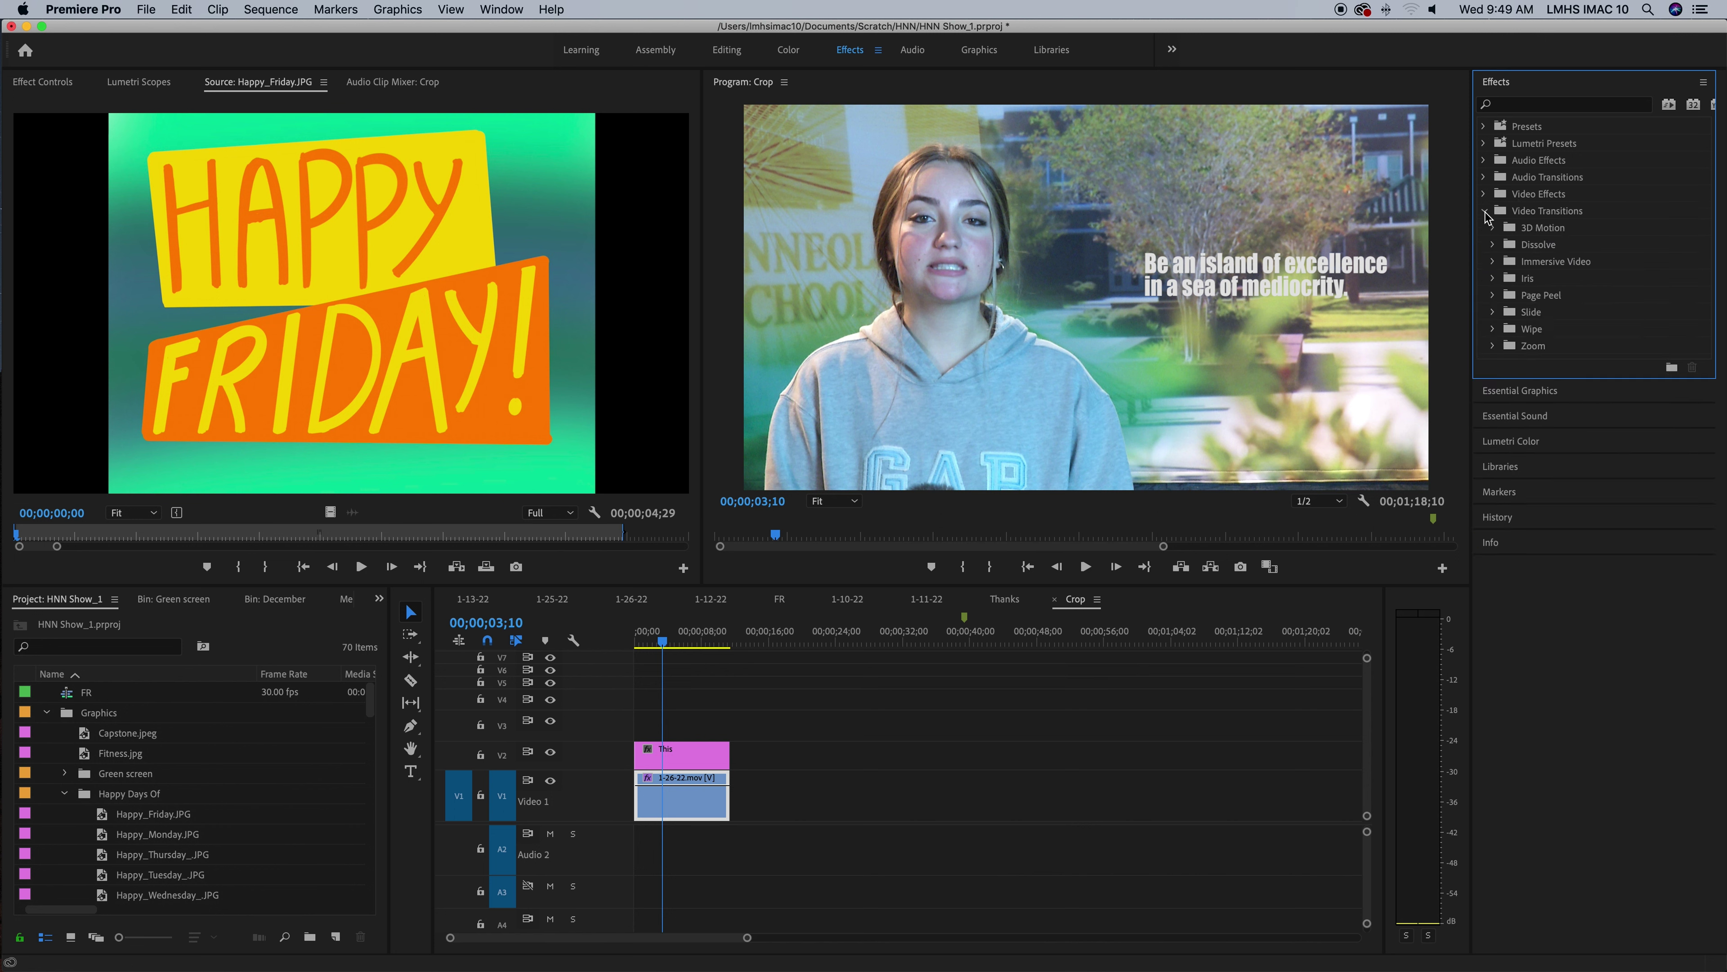
{"action": "left_click", "coordinate": [1485, 212]}
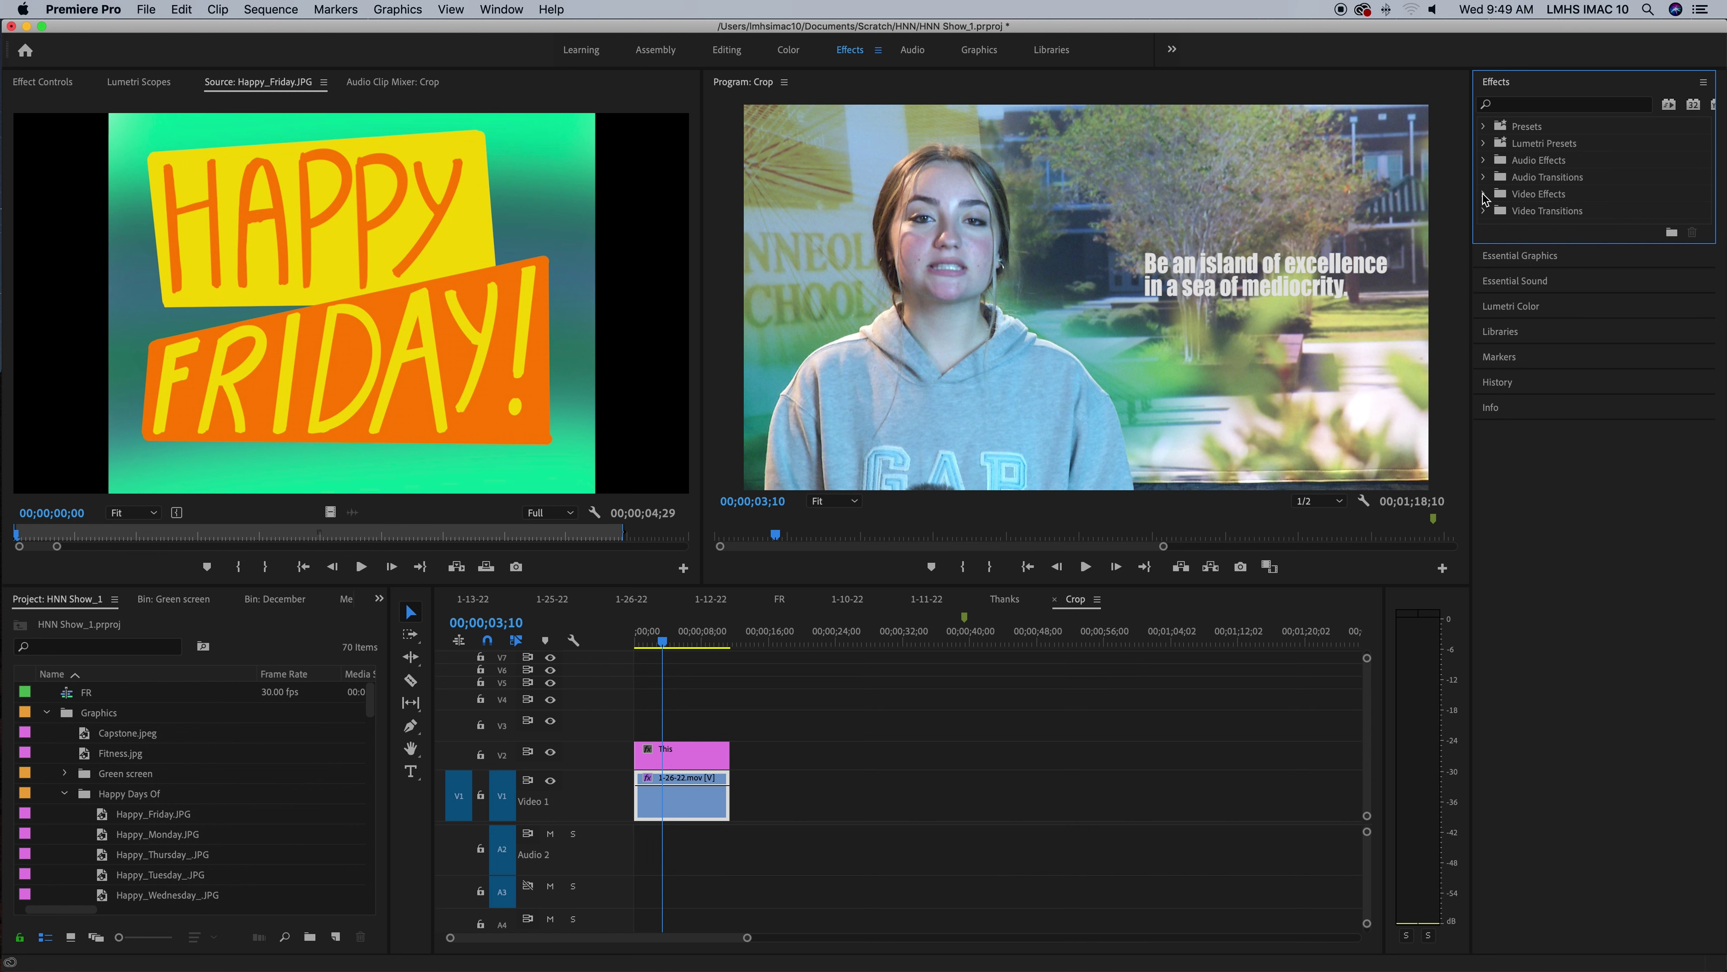
Expand the Video Effects category and look inside its Transform folder for the Crop effect.
{"action": "left_click", "coordinate": [1484, 195]}
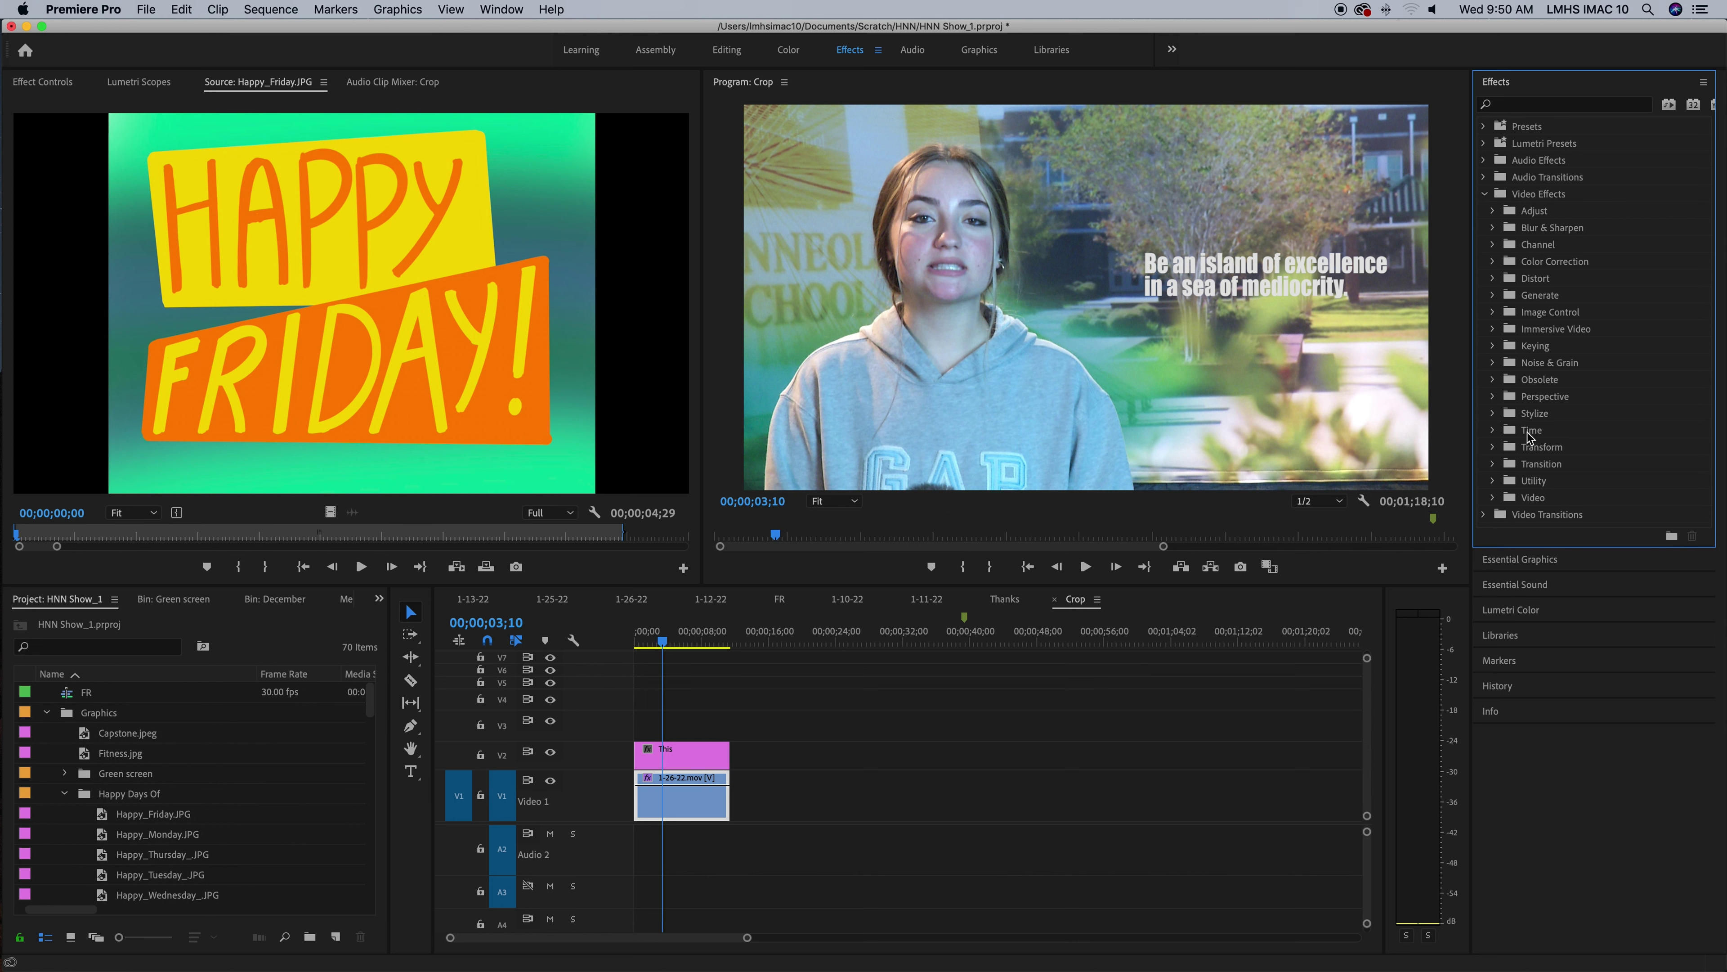
{"action": "left_click", "coordinate": [1494, 447]}
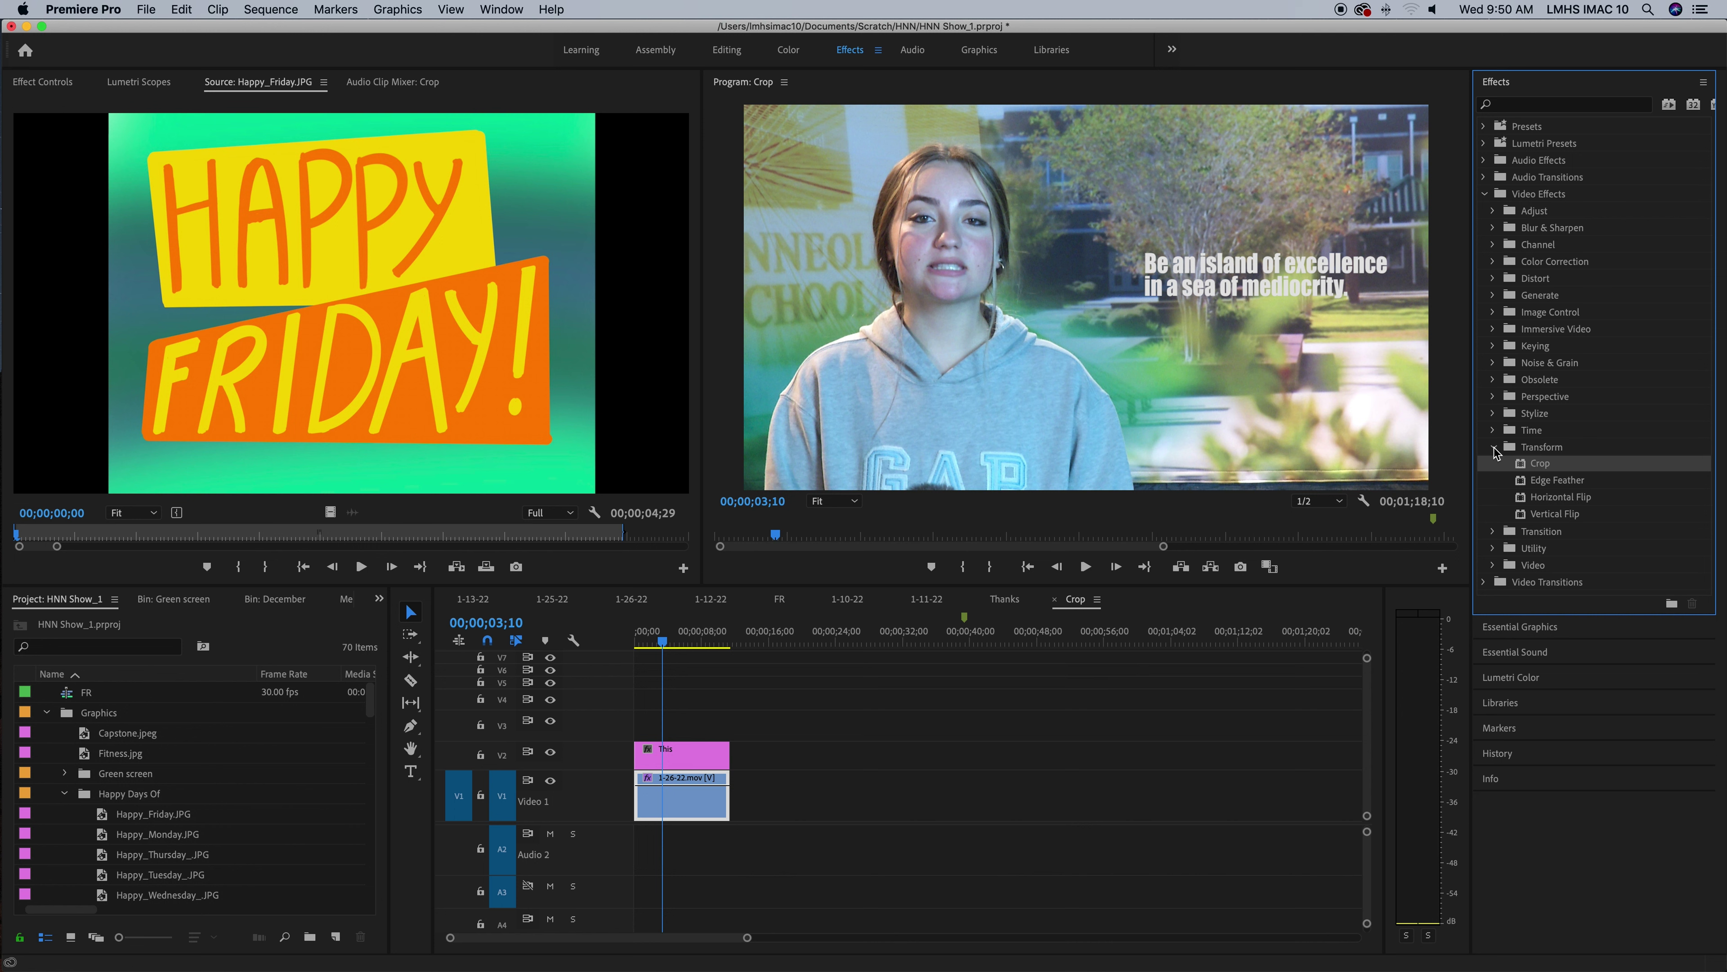
{"action": "left_click", "coordinate": [1493, 447]}
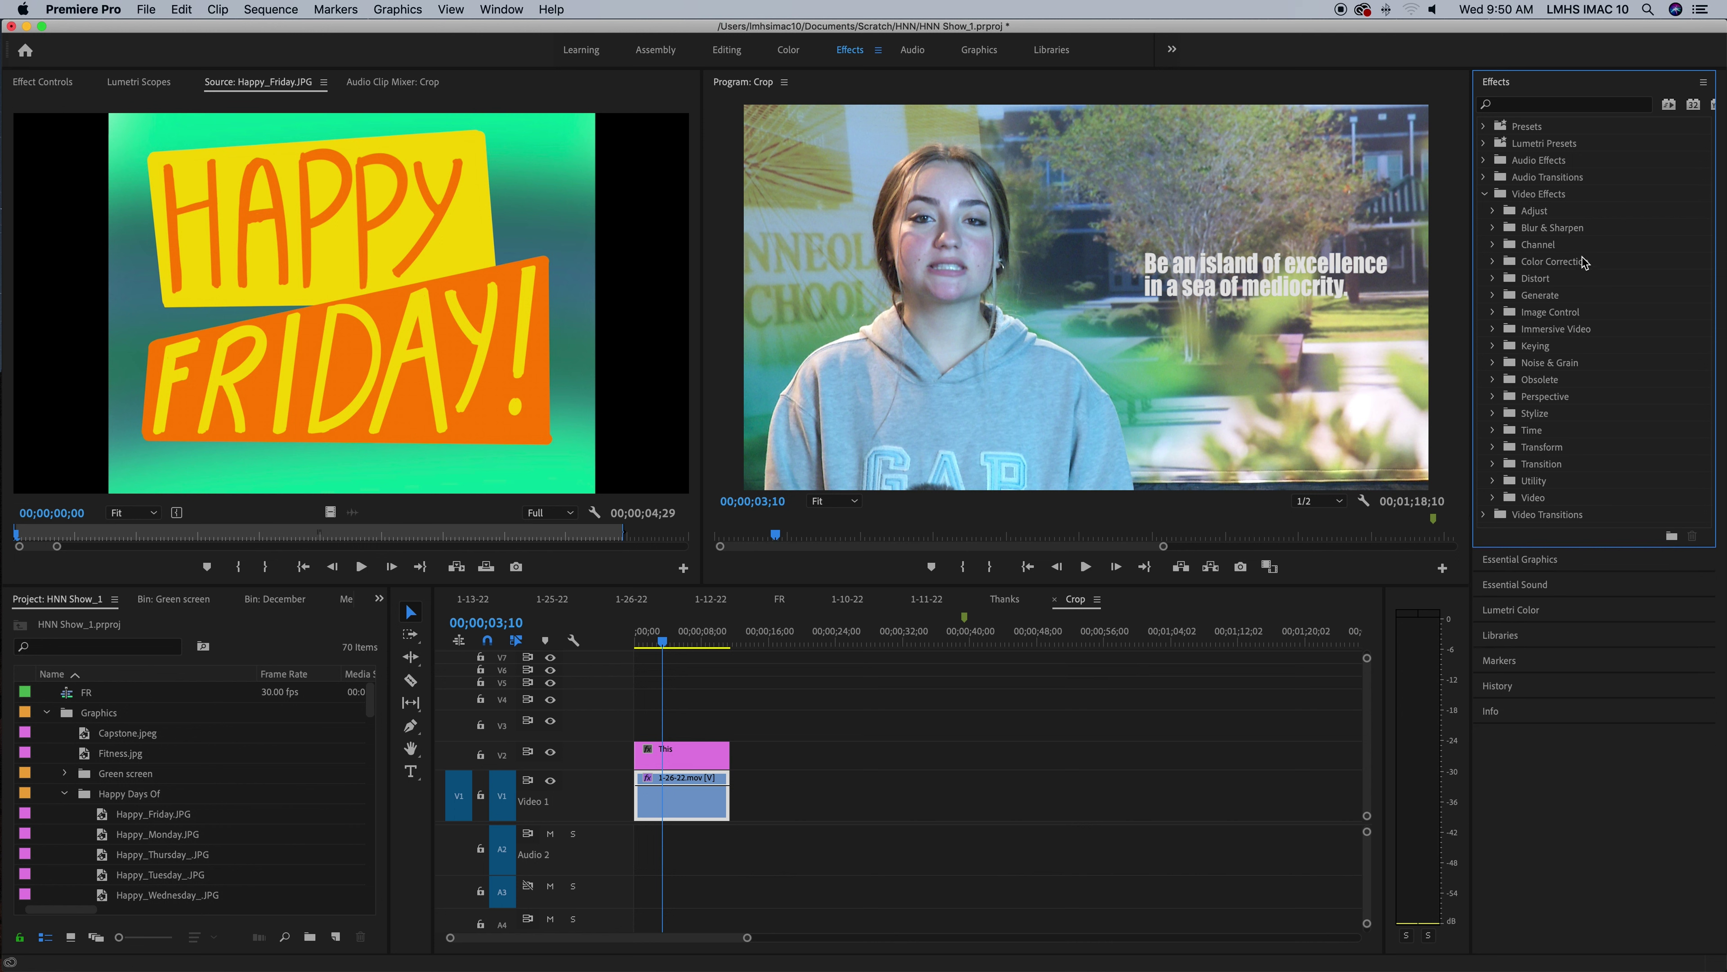
Search the effects for "crop" and apply the Crop effect to the 1-26-22.mov clip on V1.
{"action": "left_click", "coordinate": [1555, 109]}
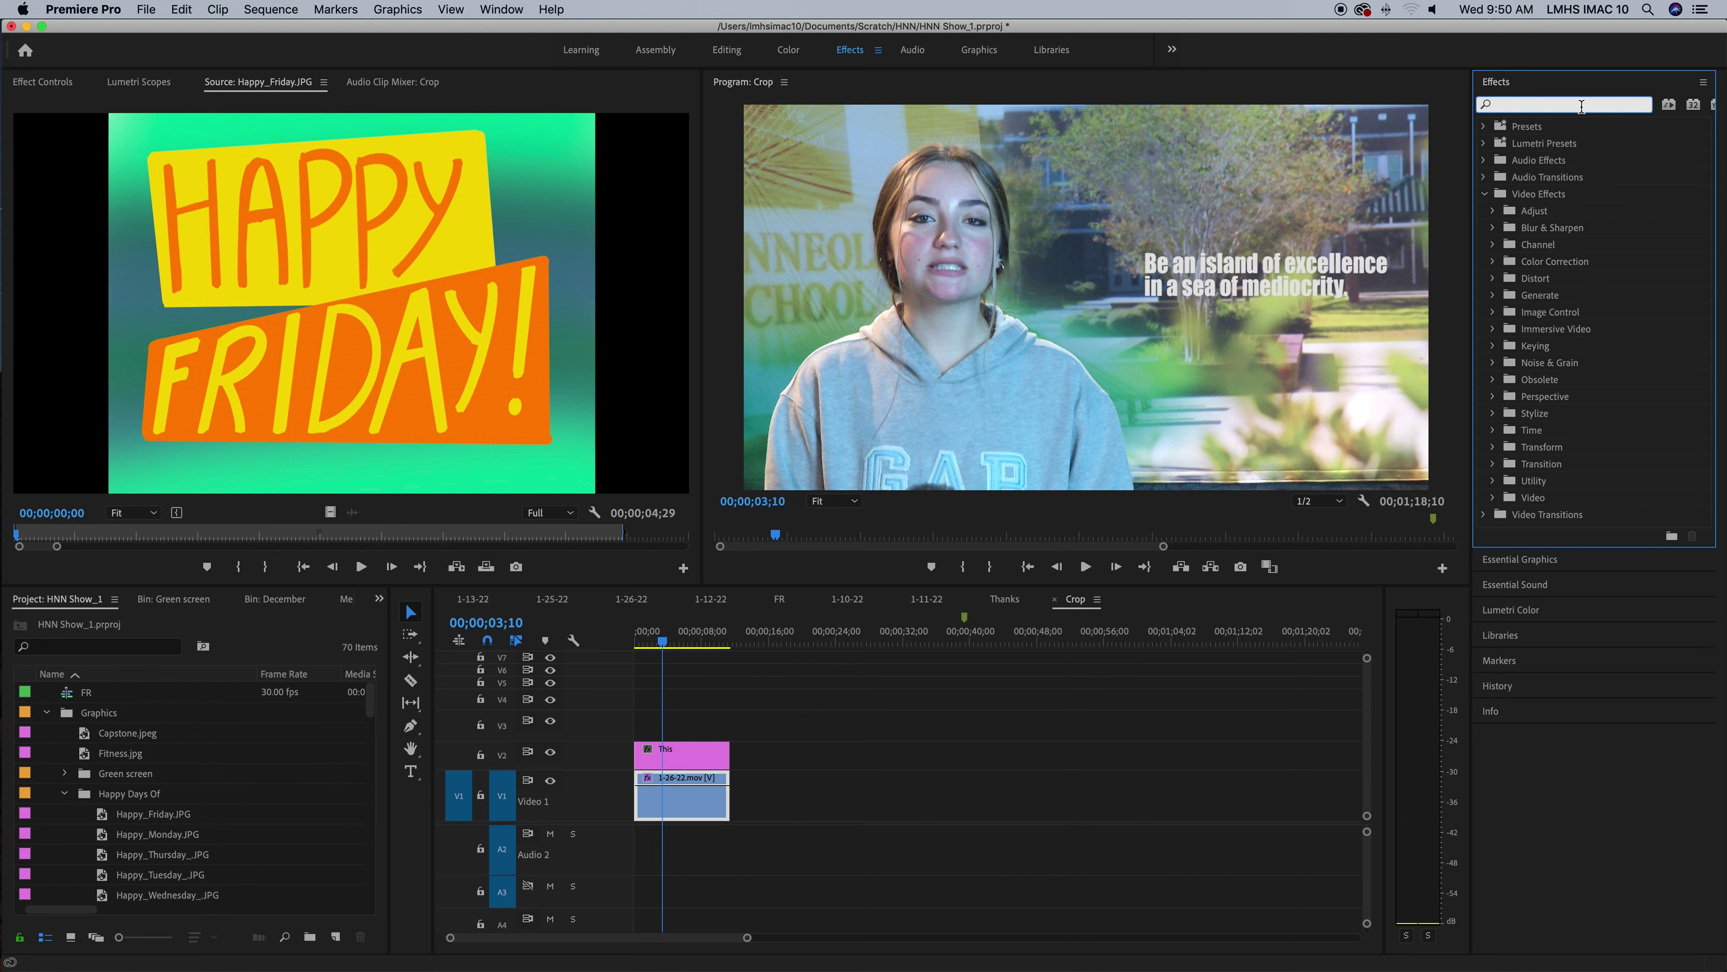
{"action": "type", "text": "crop"}
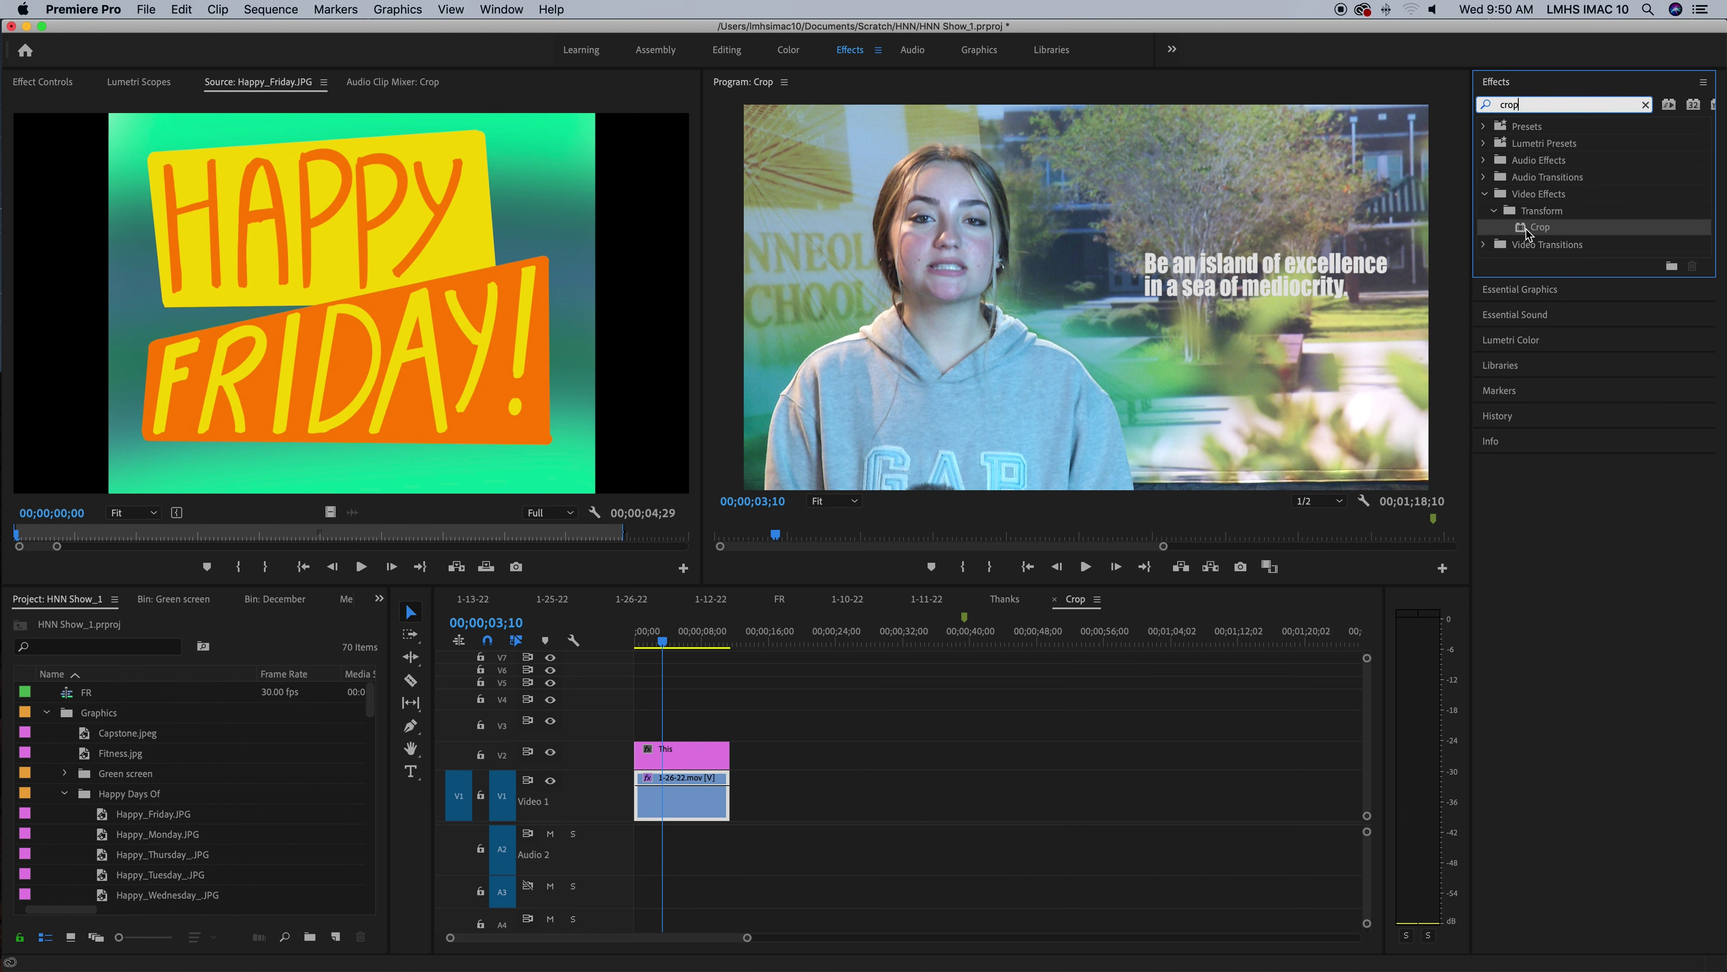
{"action": "left_click_drag", "start_coordinate": [1523, 228], "coordinate": [679, 803]}
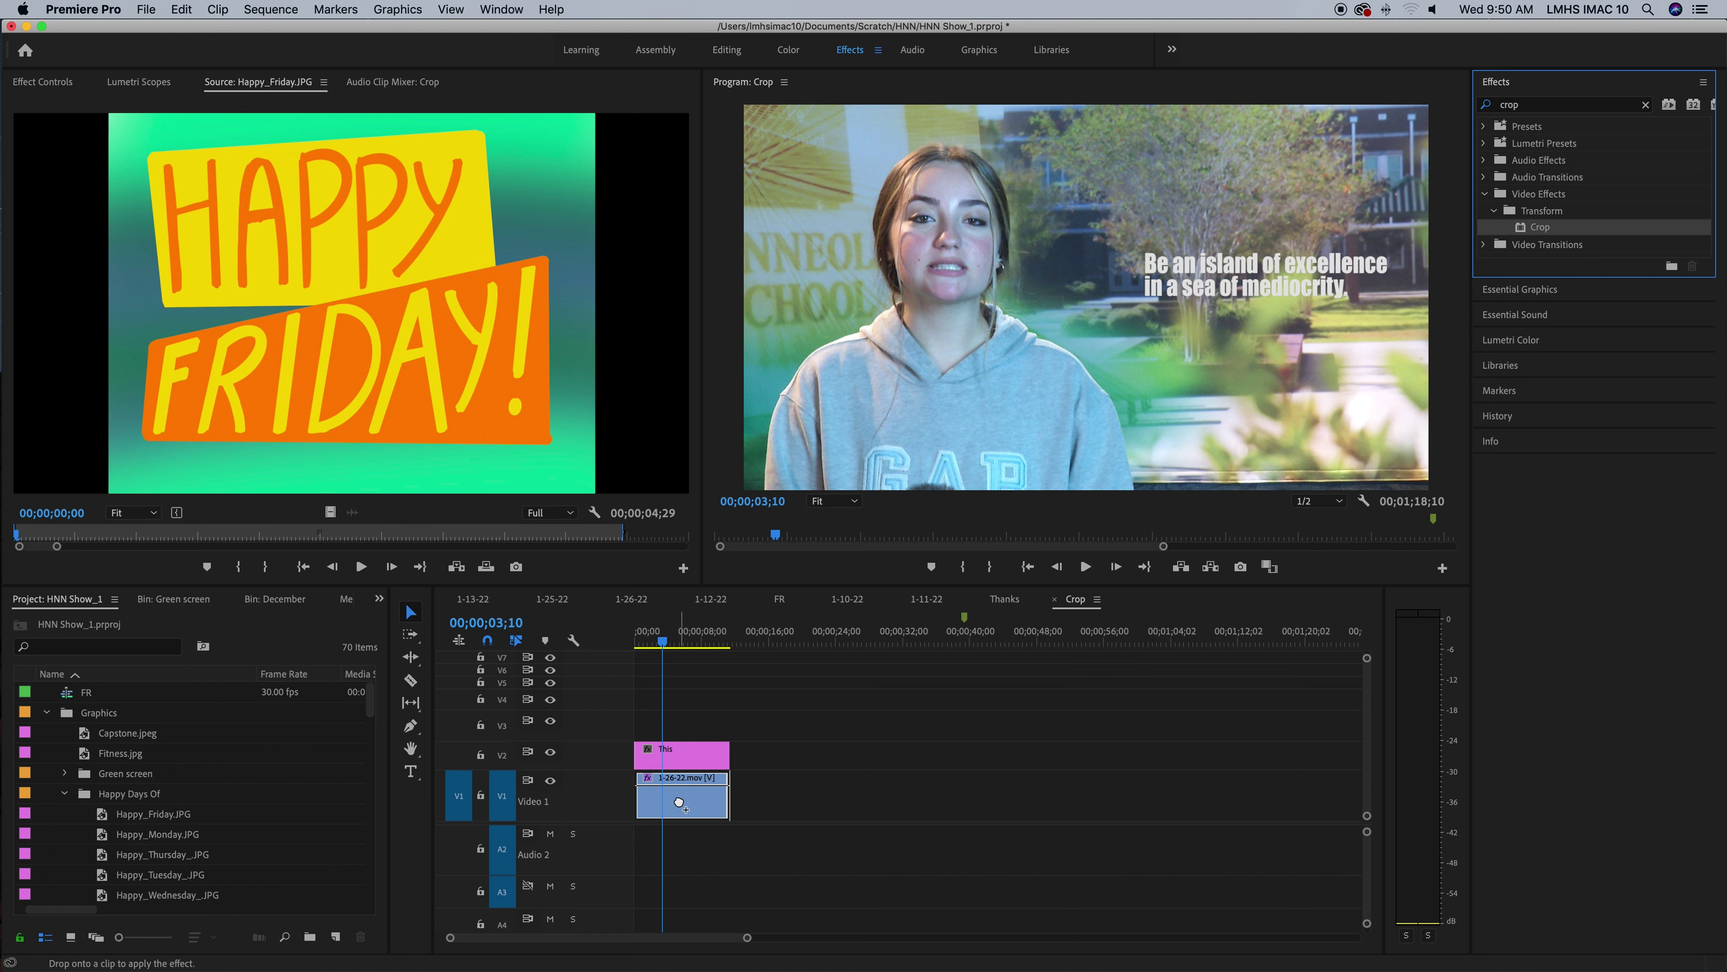
{"action": "left_click_drag", "start_coordinate": [679, 803], "coordinate": [679, 804]}
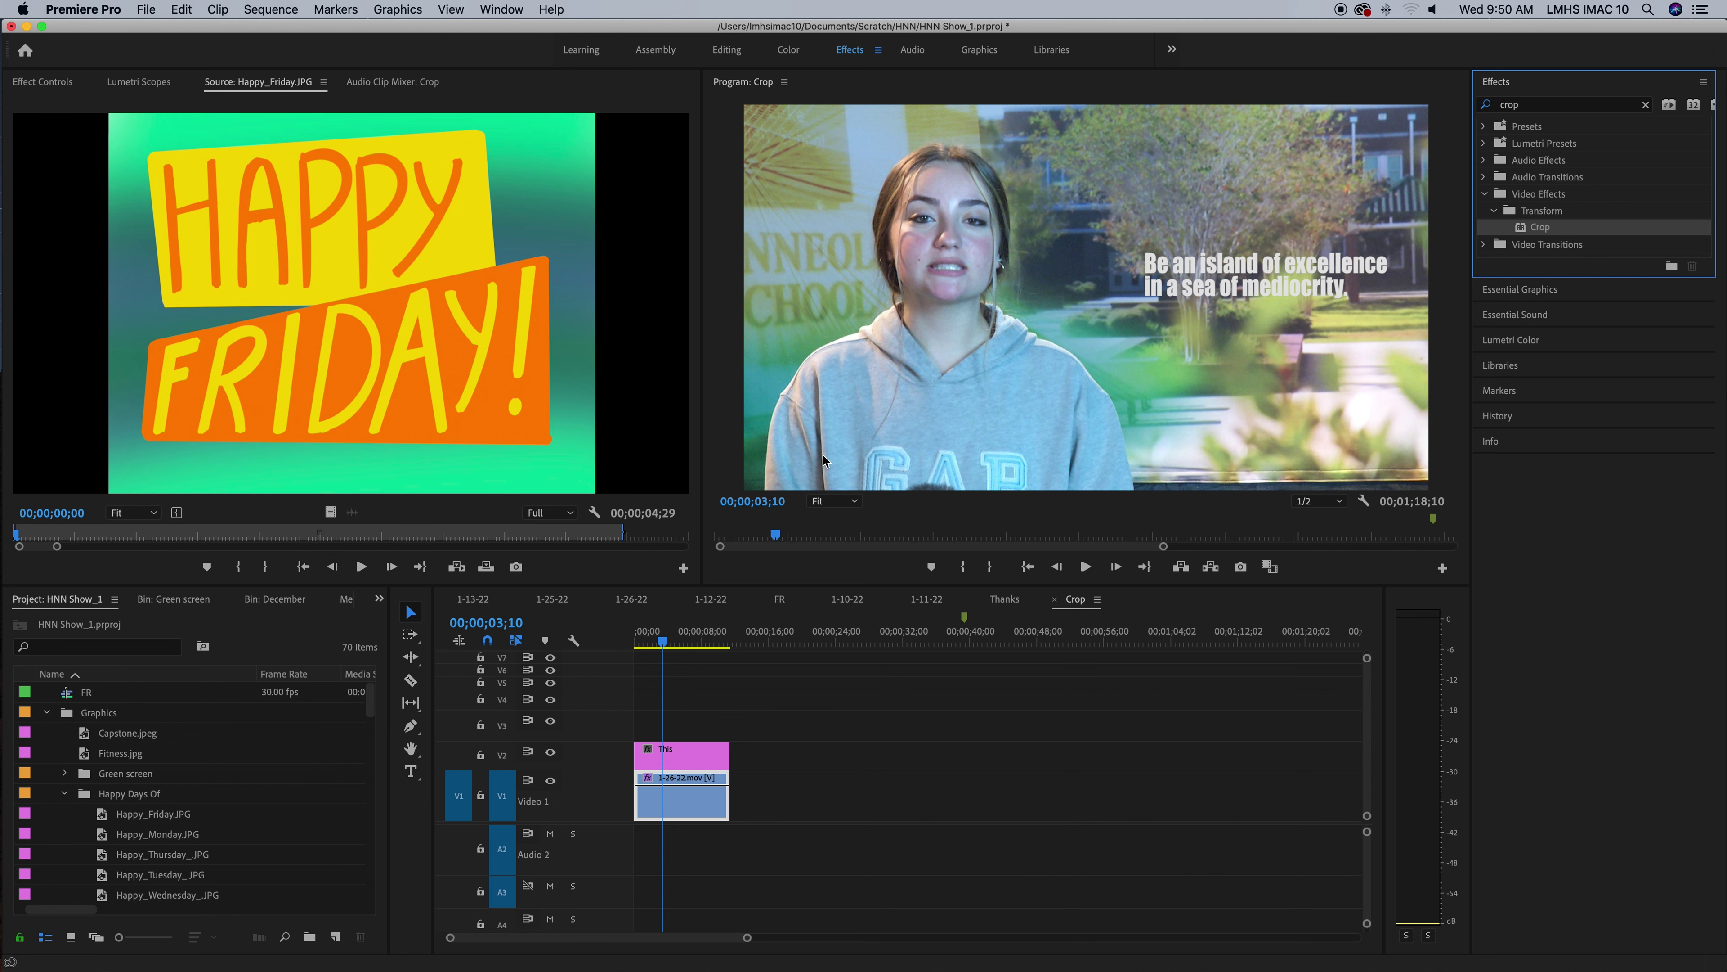
Place the playhead at 00;00;03;13 and show the effect controls of the 1-26-22.mov clip.
{"action": "left_click_drag", "start_coordinate": [809, 631], "coordinate": [663, 645]}
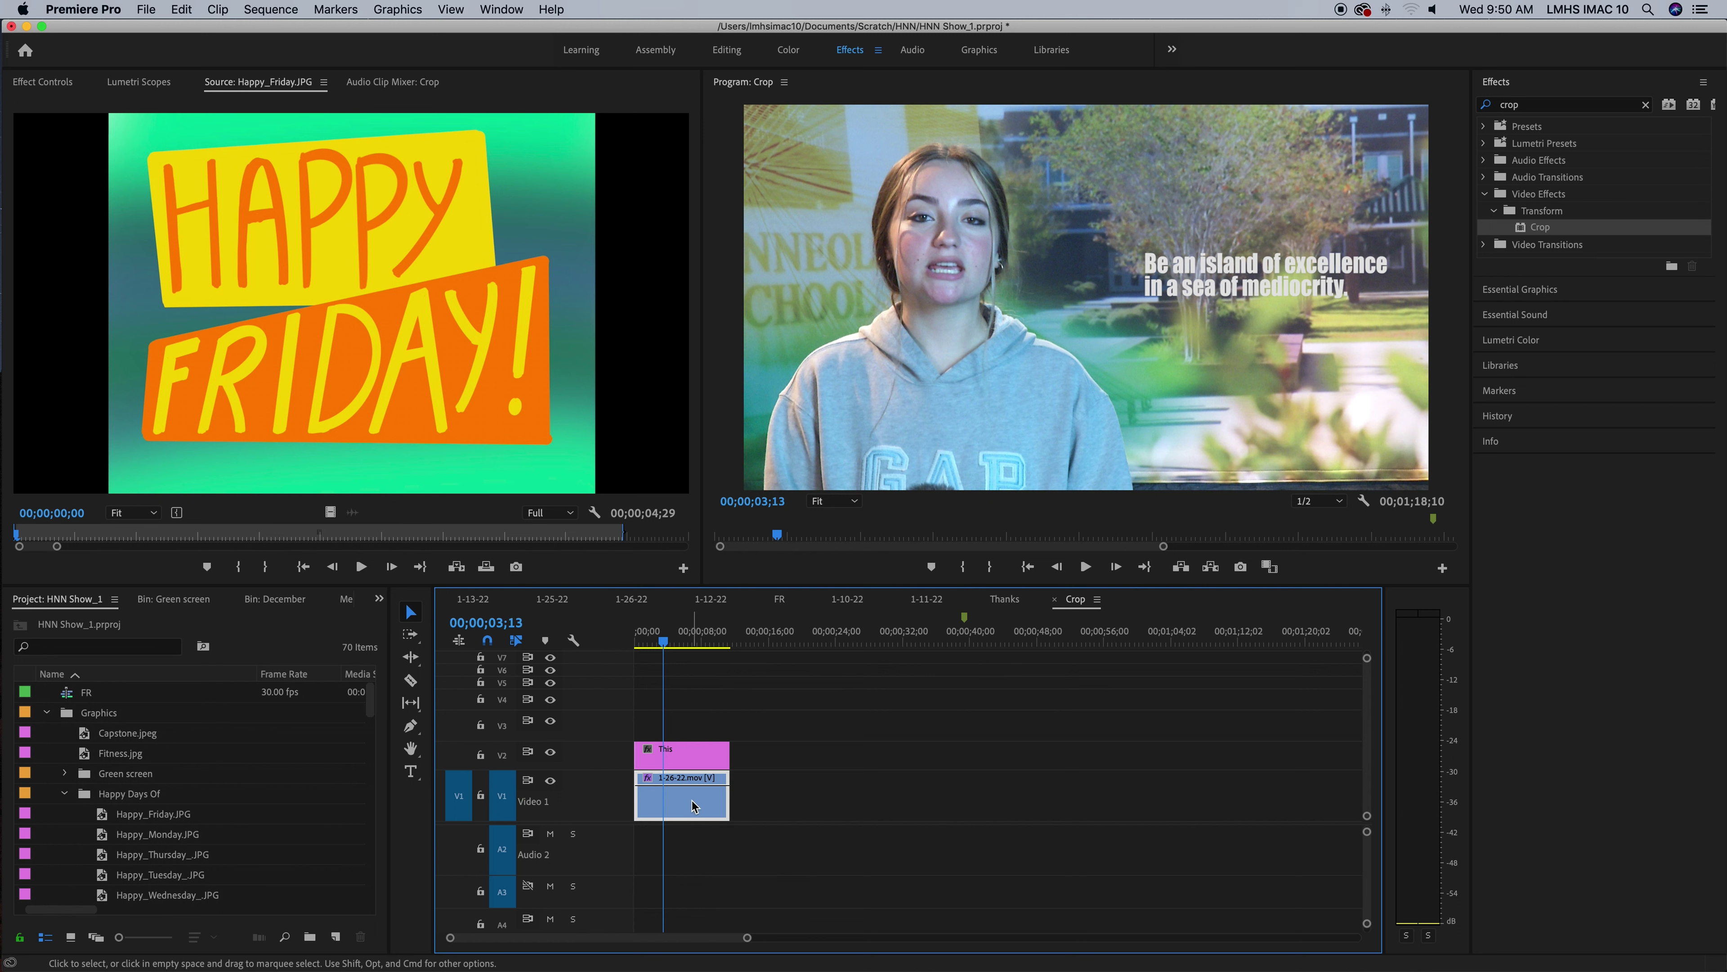
{"action": "double_click", "coordinate": [694, 806]}
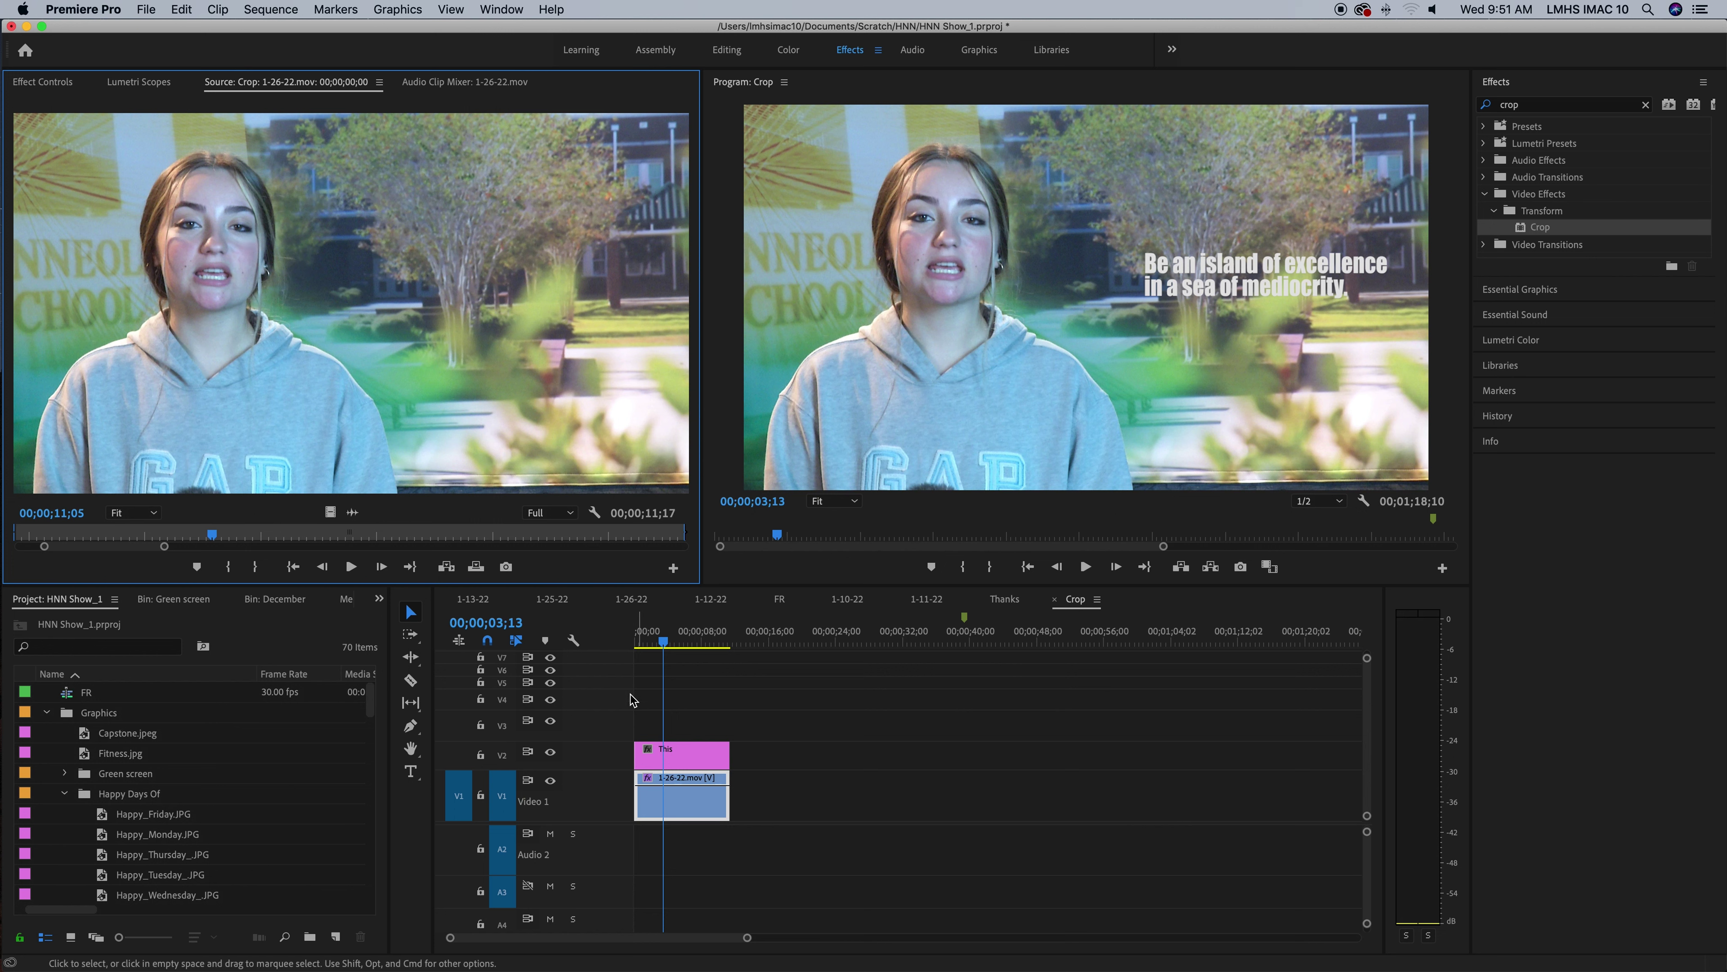
{"action": "left_click", "coordinate": [42, 83]}
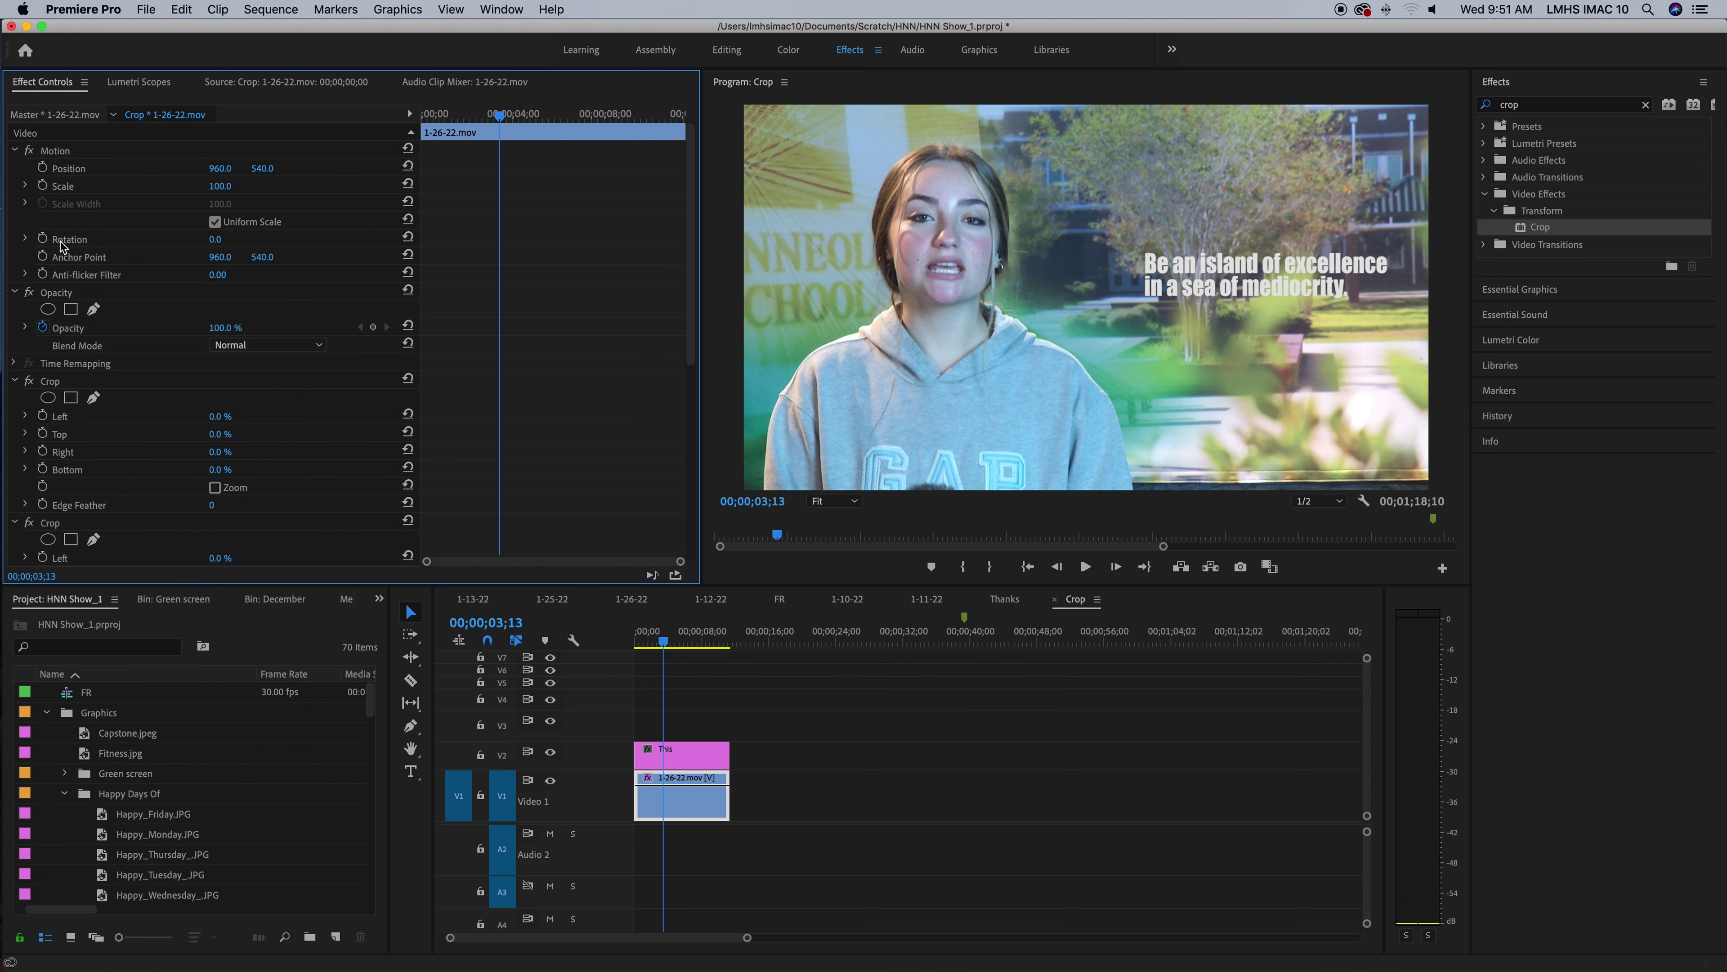
Try scaling the 1-26-22.mov clip to 104.
{"action": "mouse_move", "coordinate": [217, 186]}
{"action": "left_mouse_down"}
{"action": "mouse_move", "coordinate": [193, 186]}
{"action": "mouse_move", "coordinate": [259, 185]}
{"action": "mouse_move", "coordinate": [219, 186]}
{"action": "left_mouse_up"}
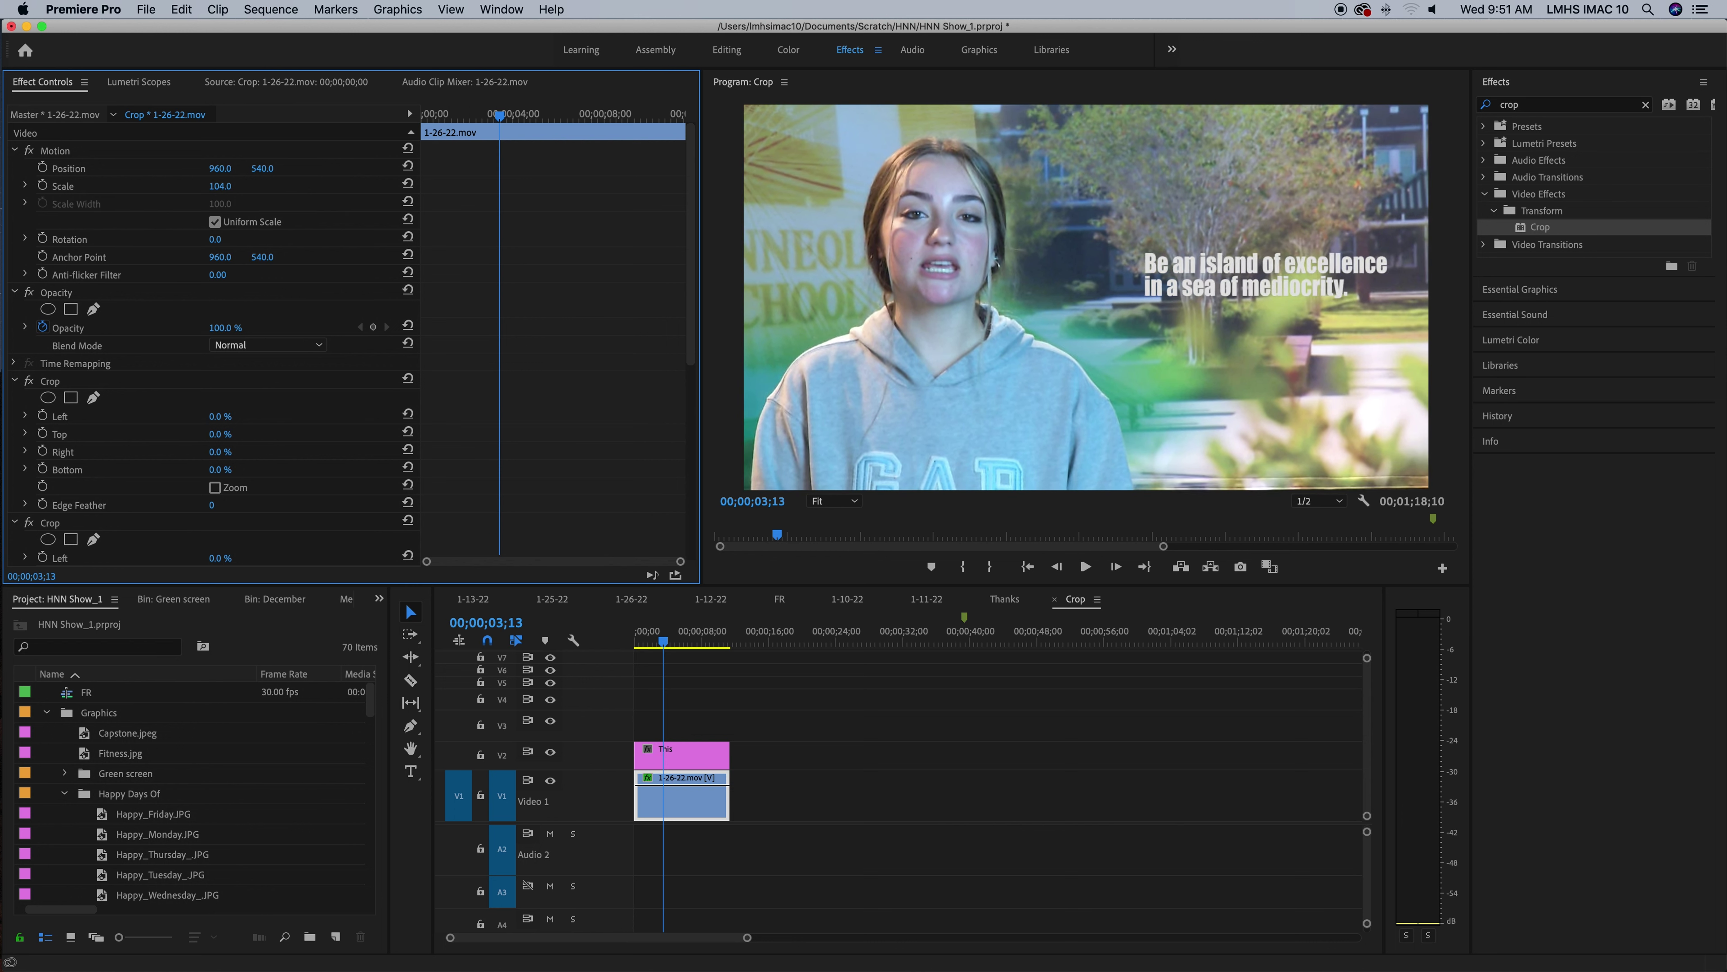
{"action": "left_click", "coordinate": [223, 186]}
{"action": "type", "text": "10"}
Expand the Left, Right and Bottom value sliders of the clip's second Crop effect.
{"action": "scroll", "coordinate": [124, 431], "scroll_direction": "down", "scroll_amount": 5}
{"action": "scroll", "coordinate": [125, 431], "scroll_direction": "down", "scroll_amount": 5}
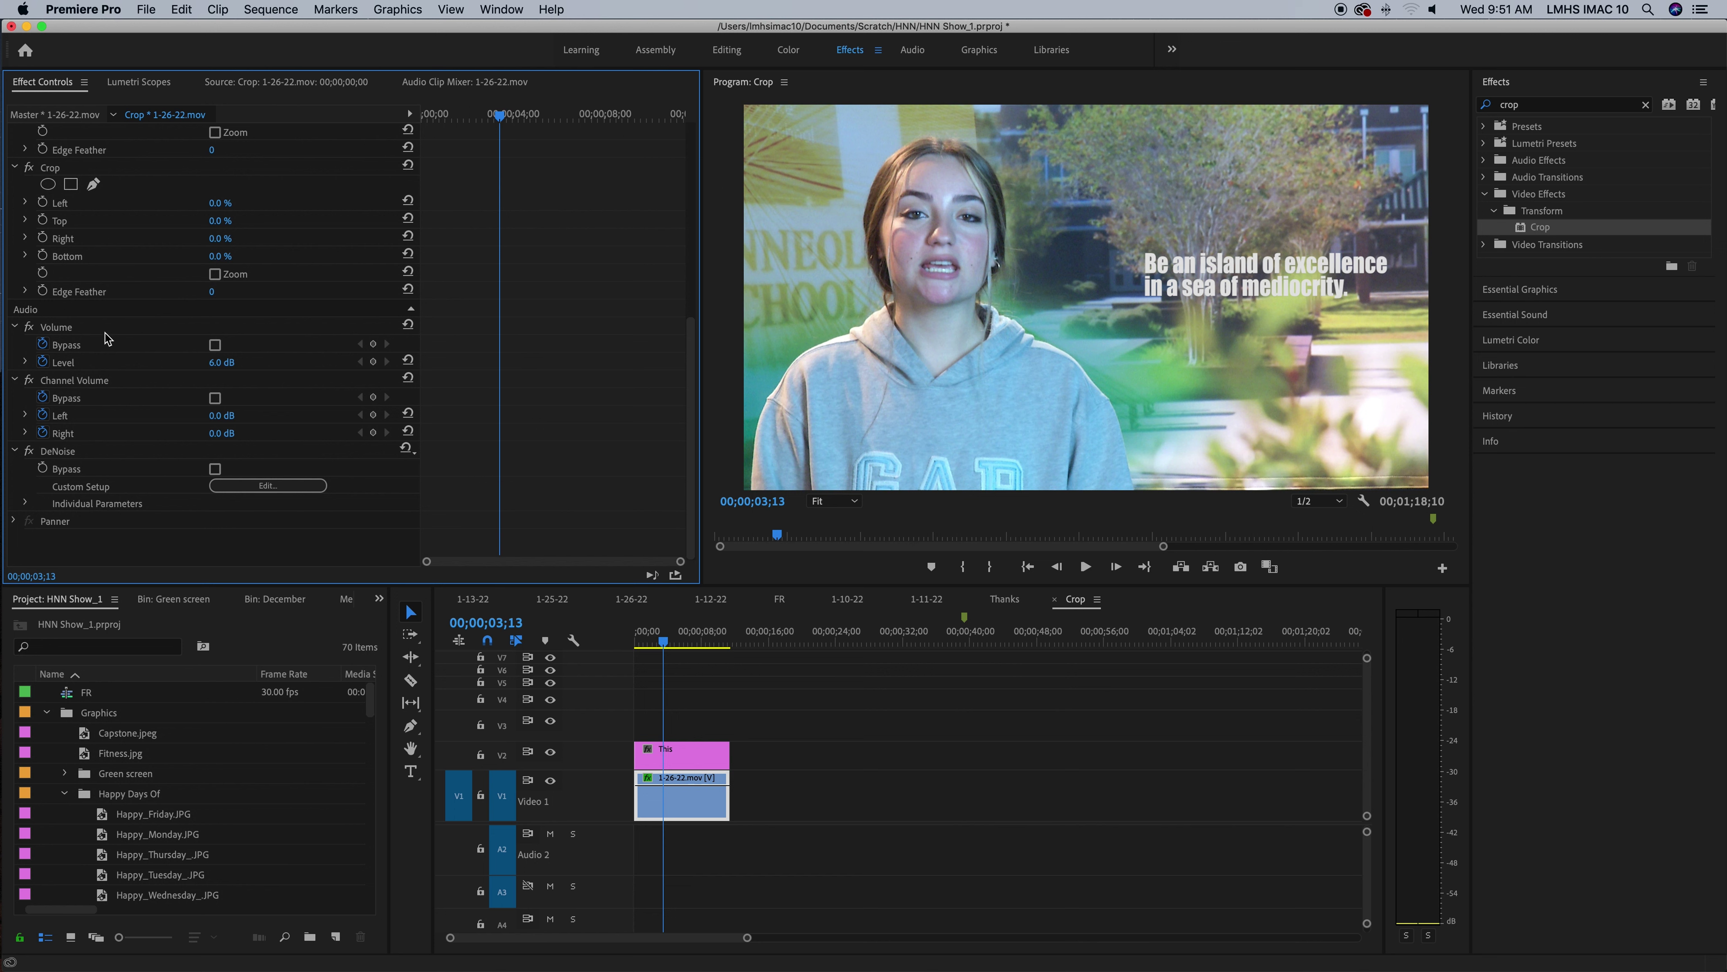
{"action": "scroll", "coordinate": [106, 333], "scroll_direction": "up", "scroll_amount": 2}
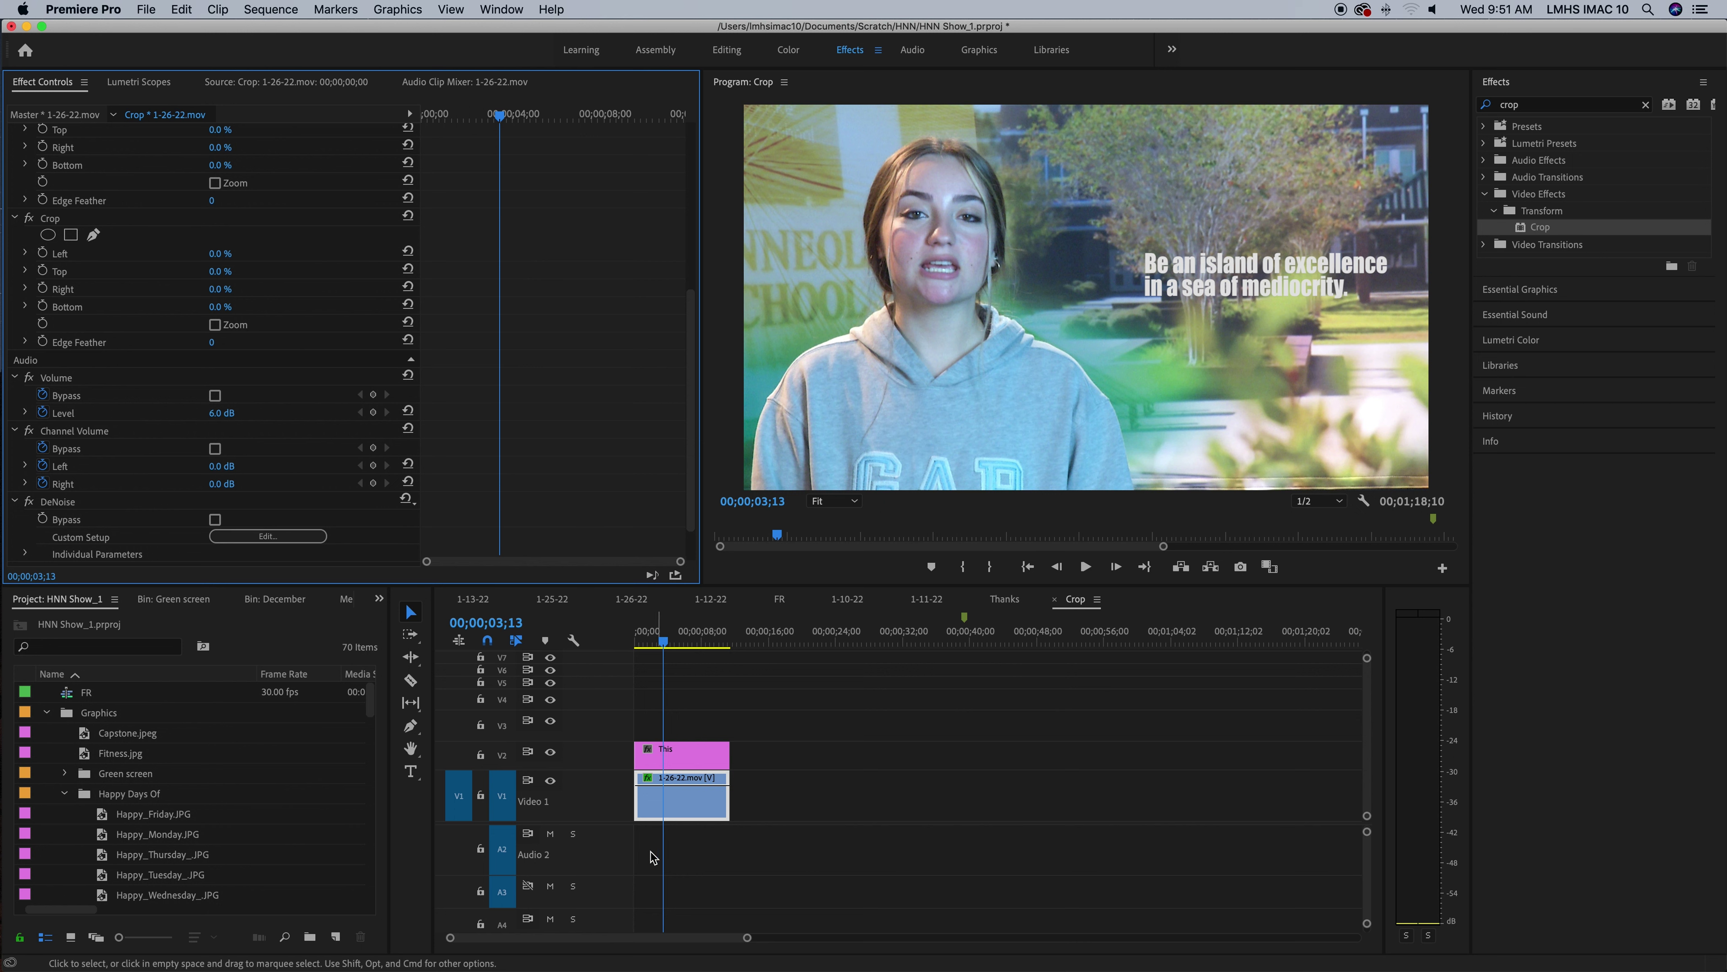
{"action": "scroll", "coordinate": [708, 855], "scroll_direction": "up", "scroll_amount": 1}
{"action": "scroll", "coordinate": [708, 855], "scroll_direction": "up", "scroll_amount": 1}
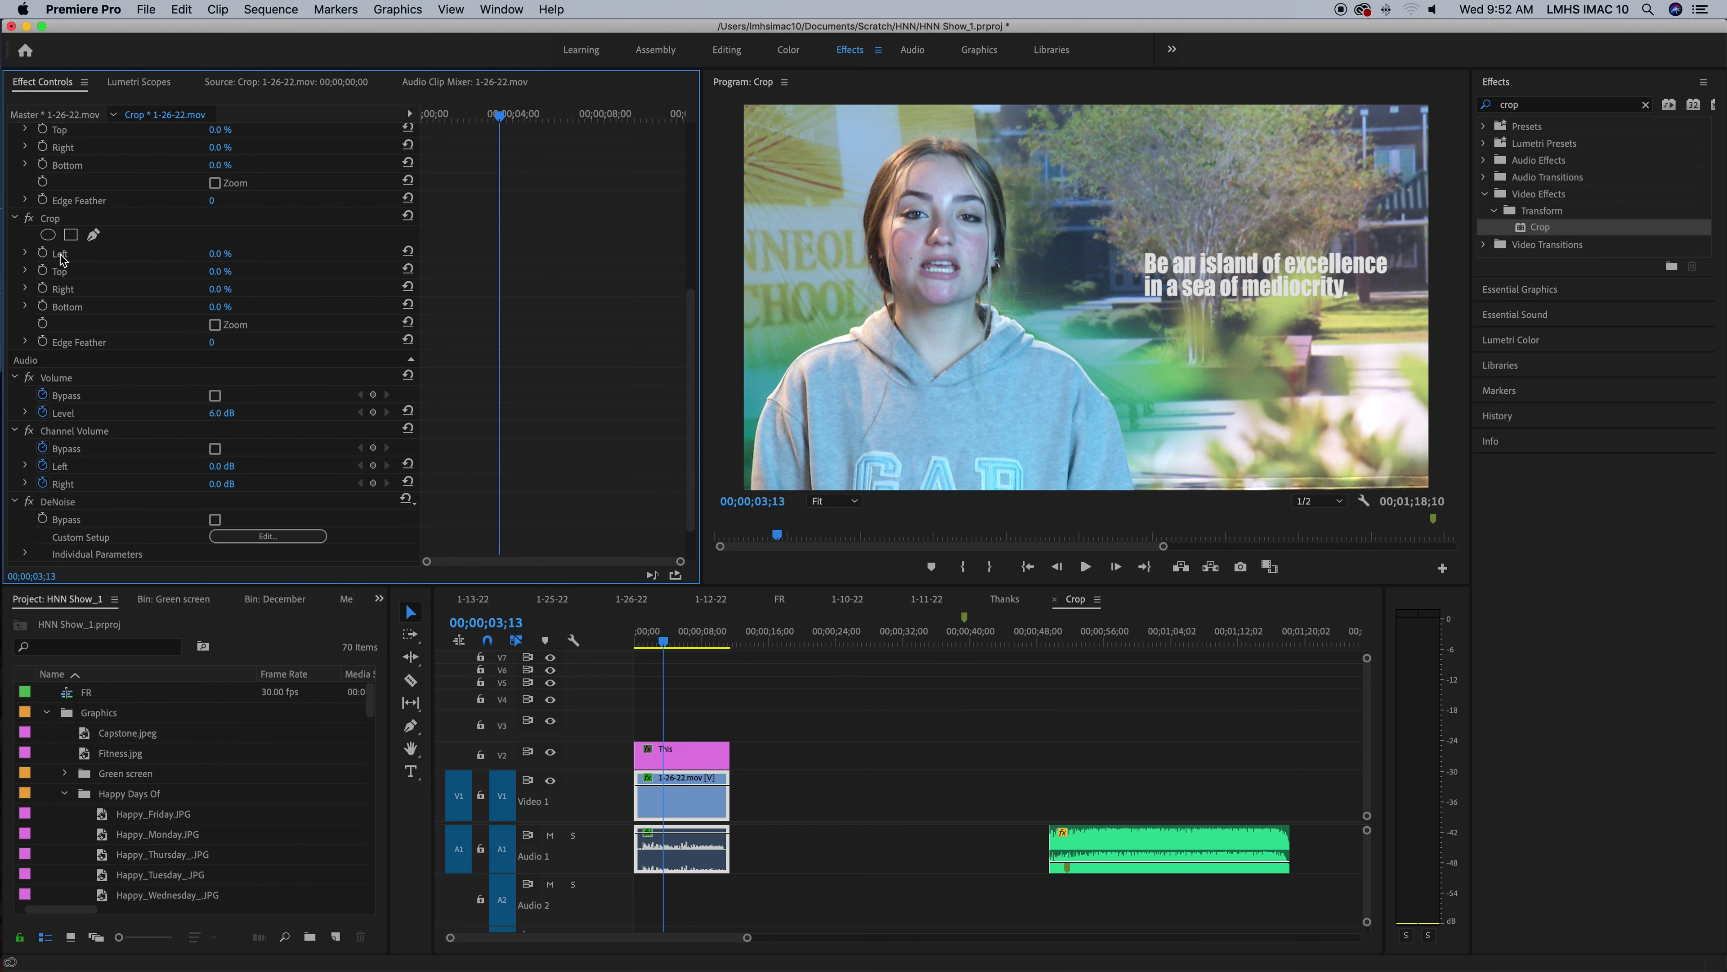
{"action": "left_click", "coordinate": [25, 254]}
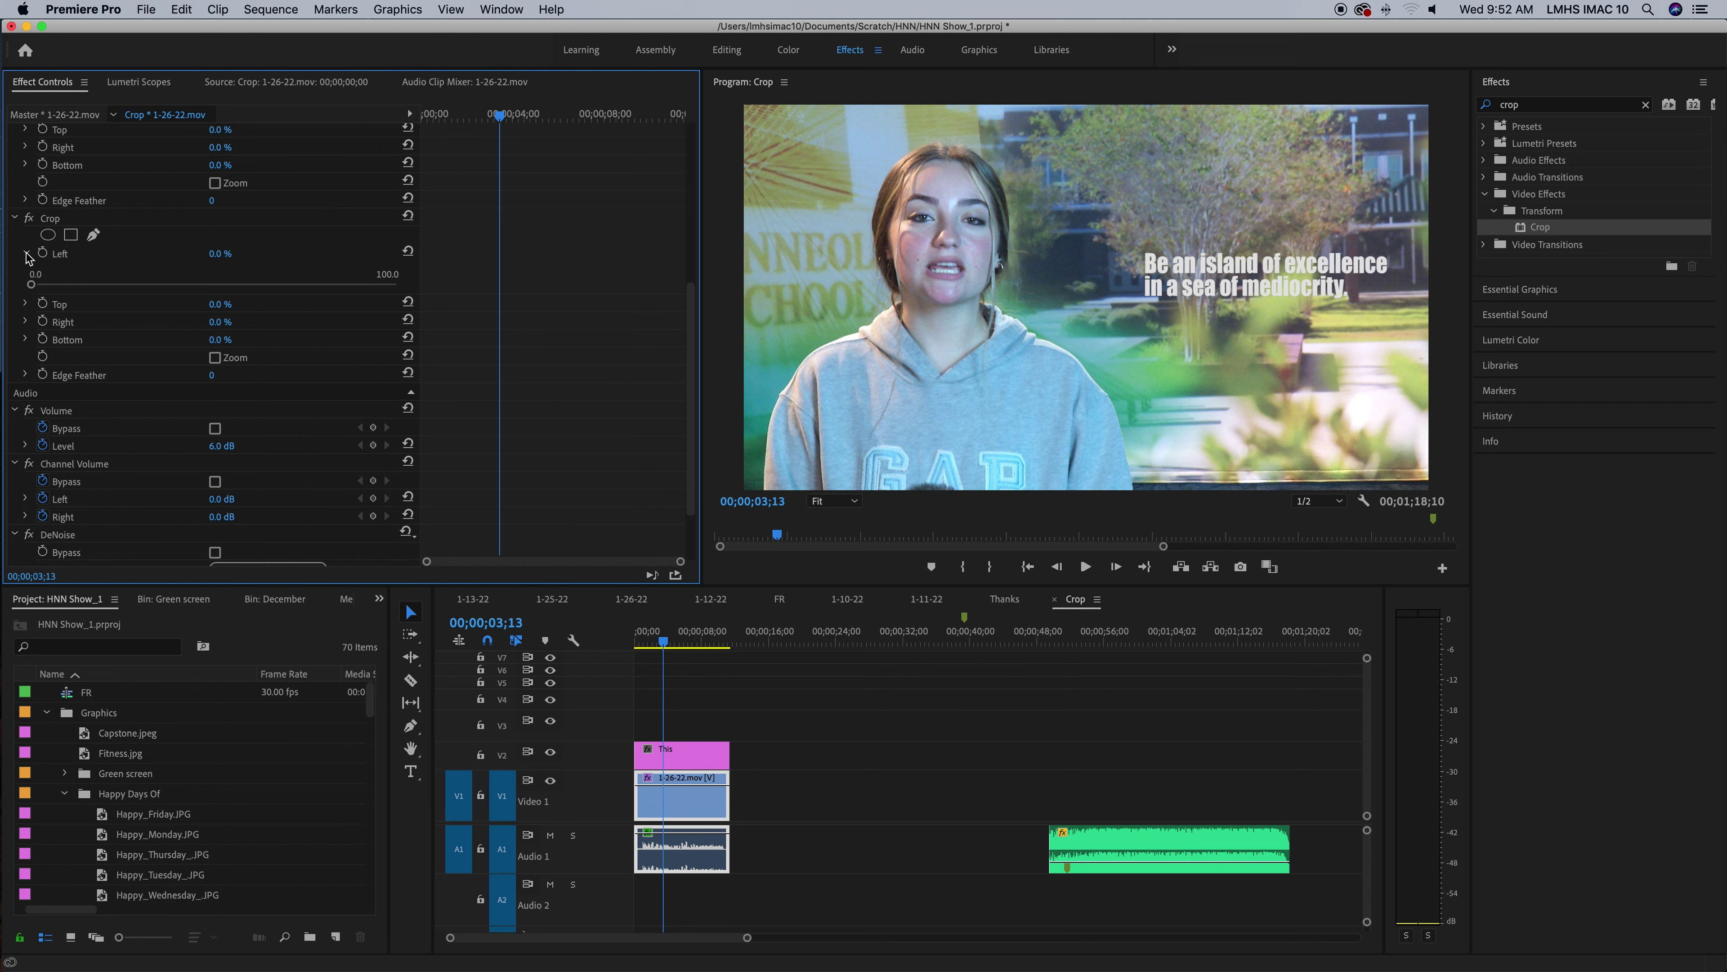
{"action": "mouse_move", "coordinate": [34, 291]}
{"action": "left_mouse_down"}
{"action": "mouse_move", "coordinate": [235, 298]}
{"action": "mouse_move", "coordinate": [19, 314]}
{"action": "left_mouse_up"}
{"action": "left_click", "coordinate": [24, 322]}
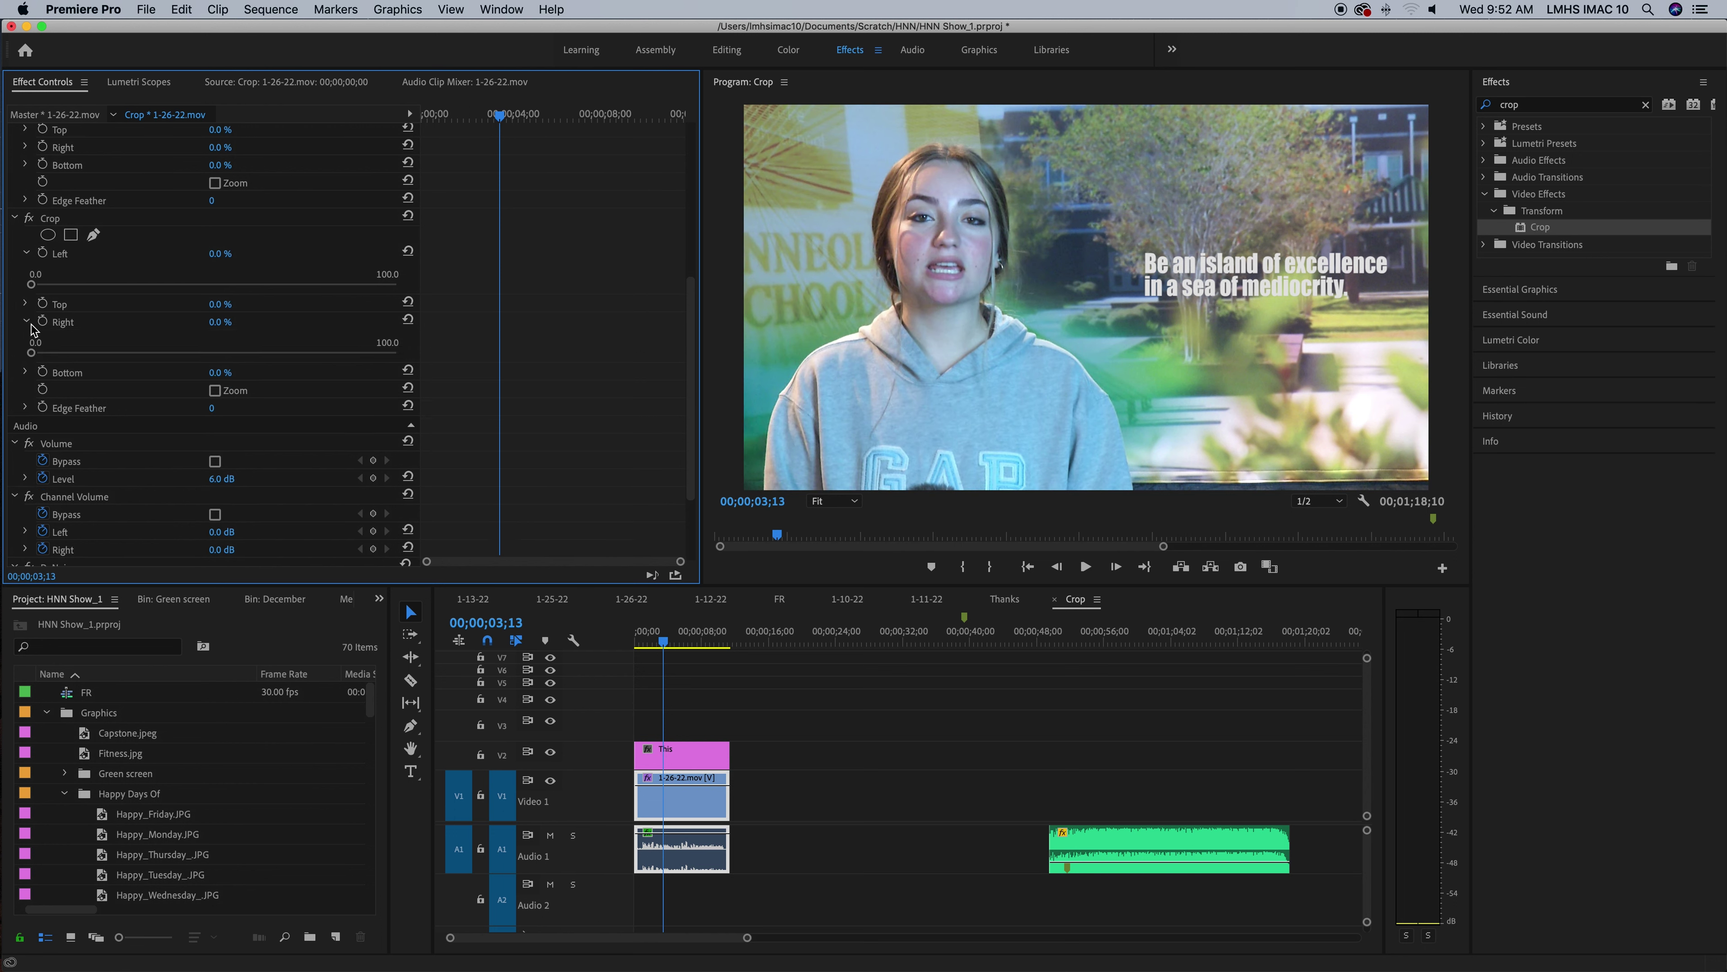
{"action": "left_click", "coordinate": [24, 372]}
{"action": "mouse_move", "coordinate": [34, 407]}
{"action": "left_mouse_down"}
{"action": "mouse_move", "coordinate": [203, 408]}
{"action": "mouse_move", "coordinate": [11, 413]}
{"action": "left_mouse_up"}
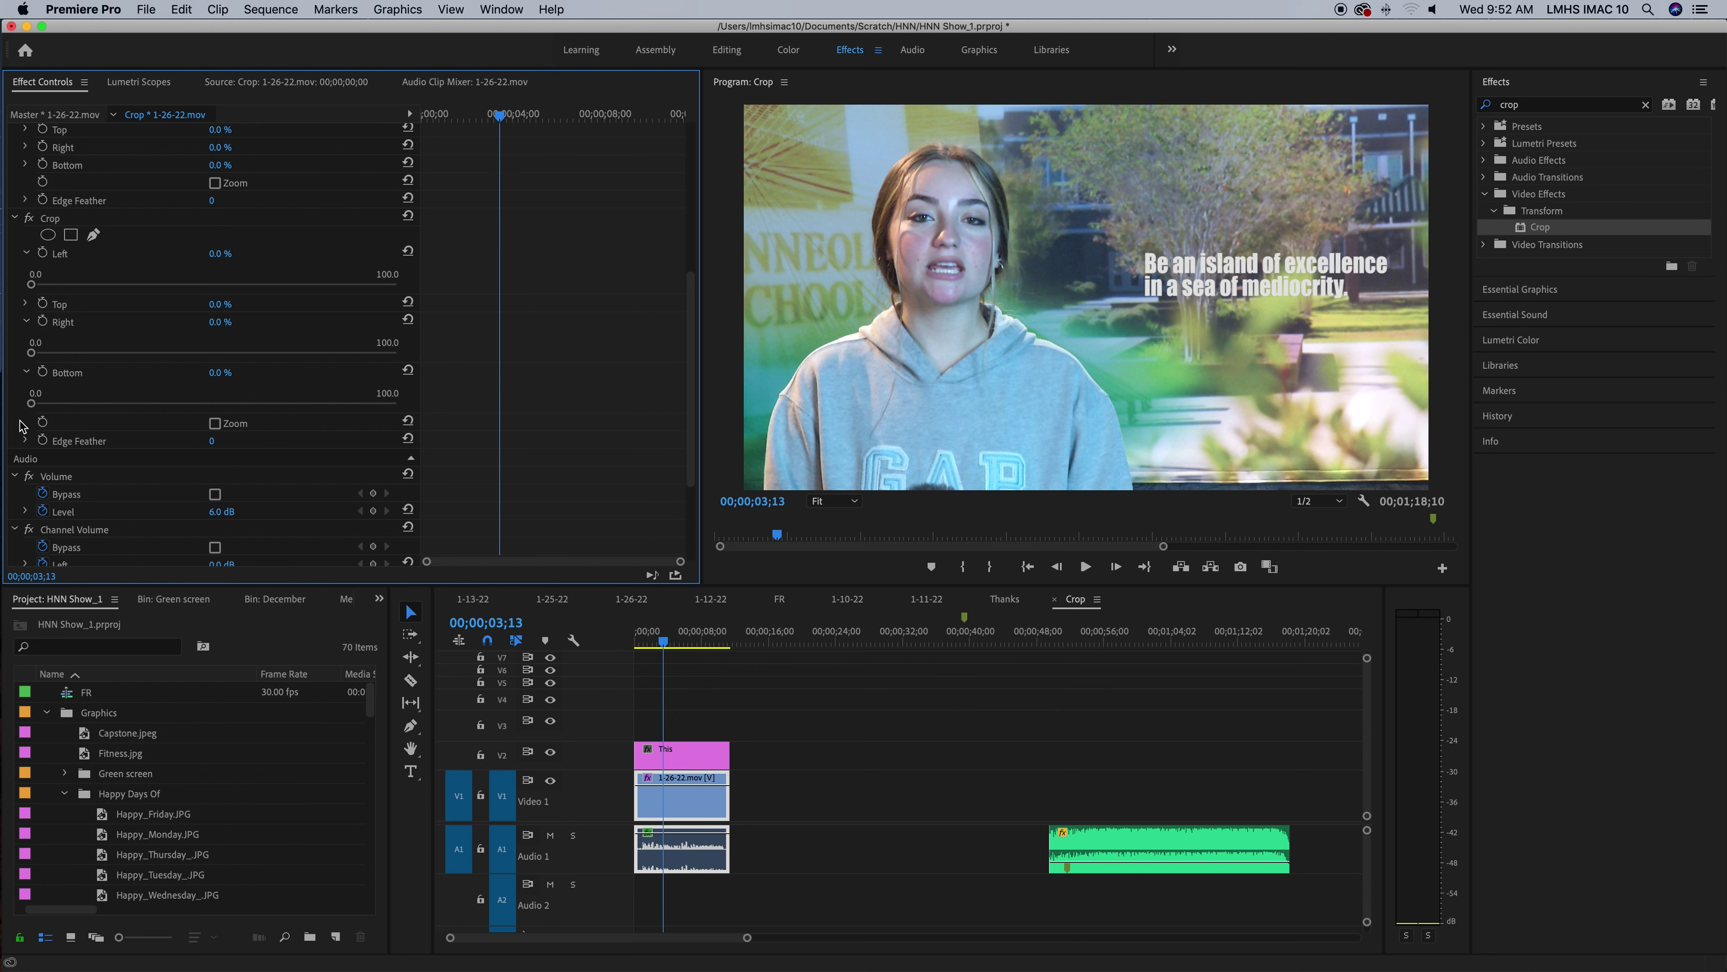
Expand the Top value slider of the clip's second Crop effect and crop the clip's right side to 50 %.
{"action": "left_click", "coordinate": [27, 304]}
{"action": "mouse_move", "coordinate": [31, 335]}
{"action": "left_mouse_down"}
{"action": "mouse_move", "coordinate": [239, 349]}
{"action": "mouse_move", "coordinate": [3, 347]}
{"action": "left_mouse_up"}
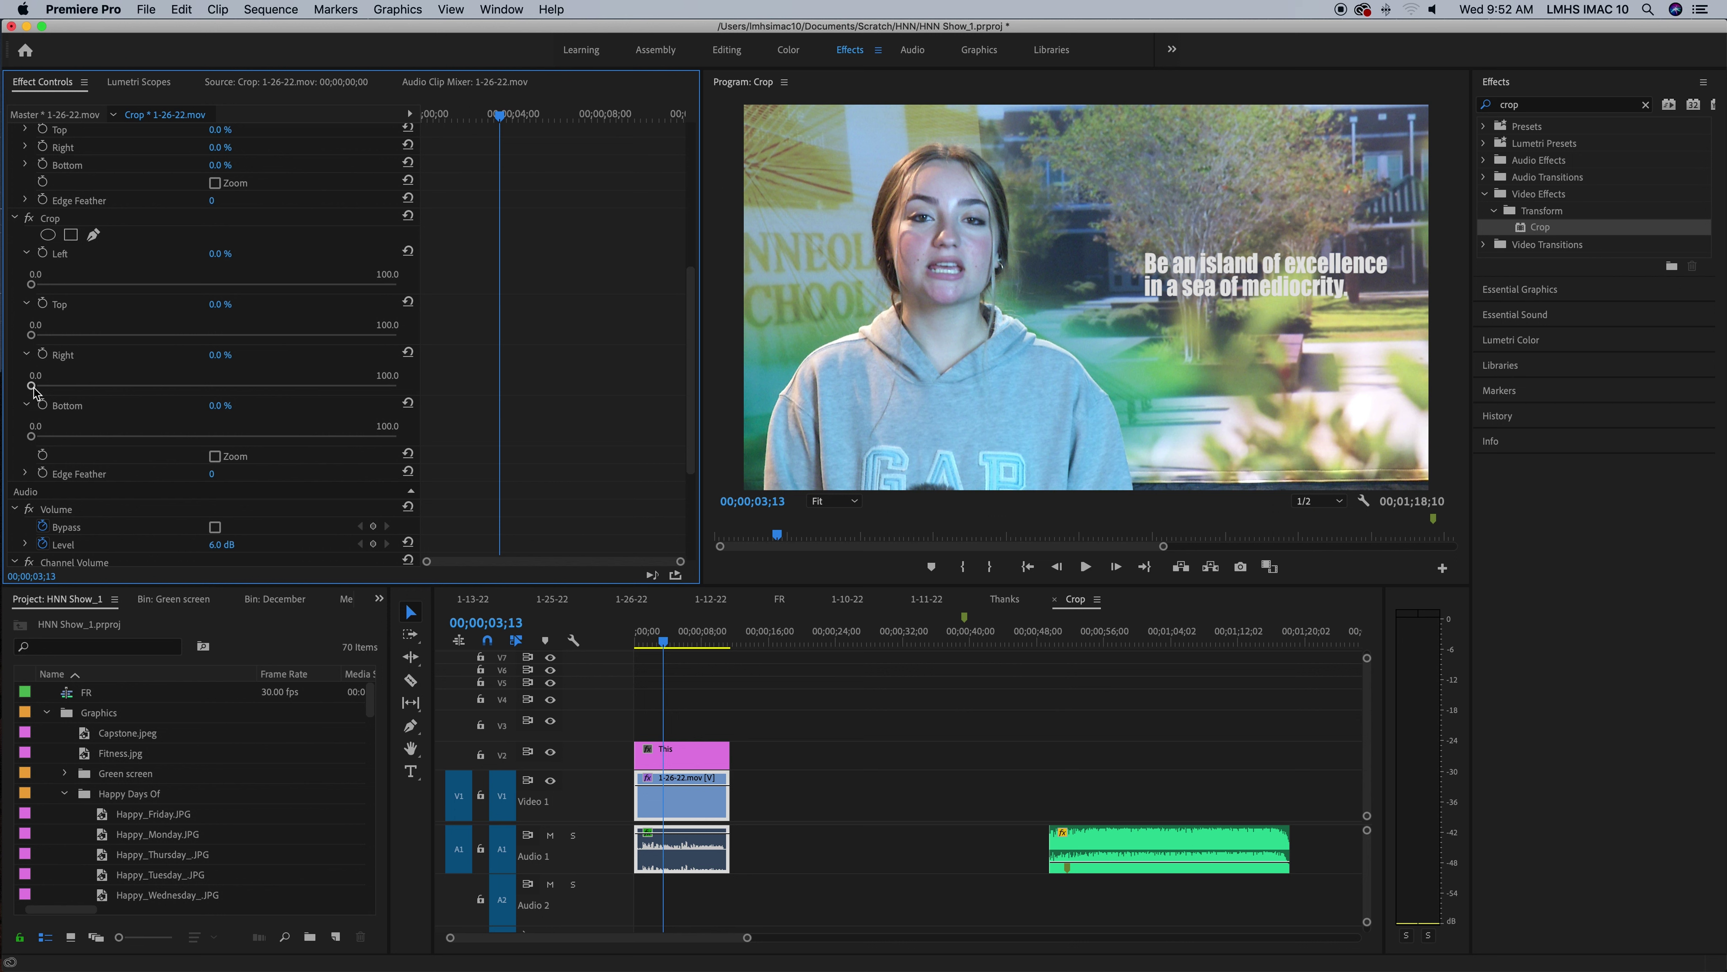
{"action": "left_click_drag", "start_coordinate": [32, 386], "coordinate": [213, 388]}
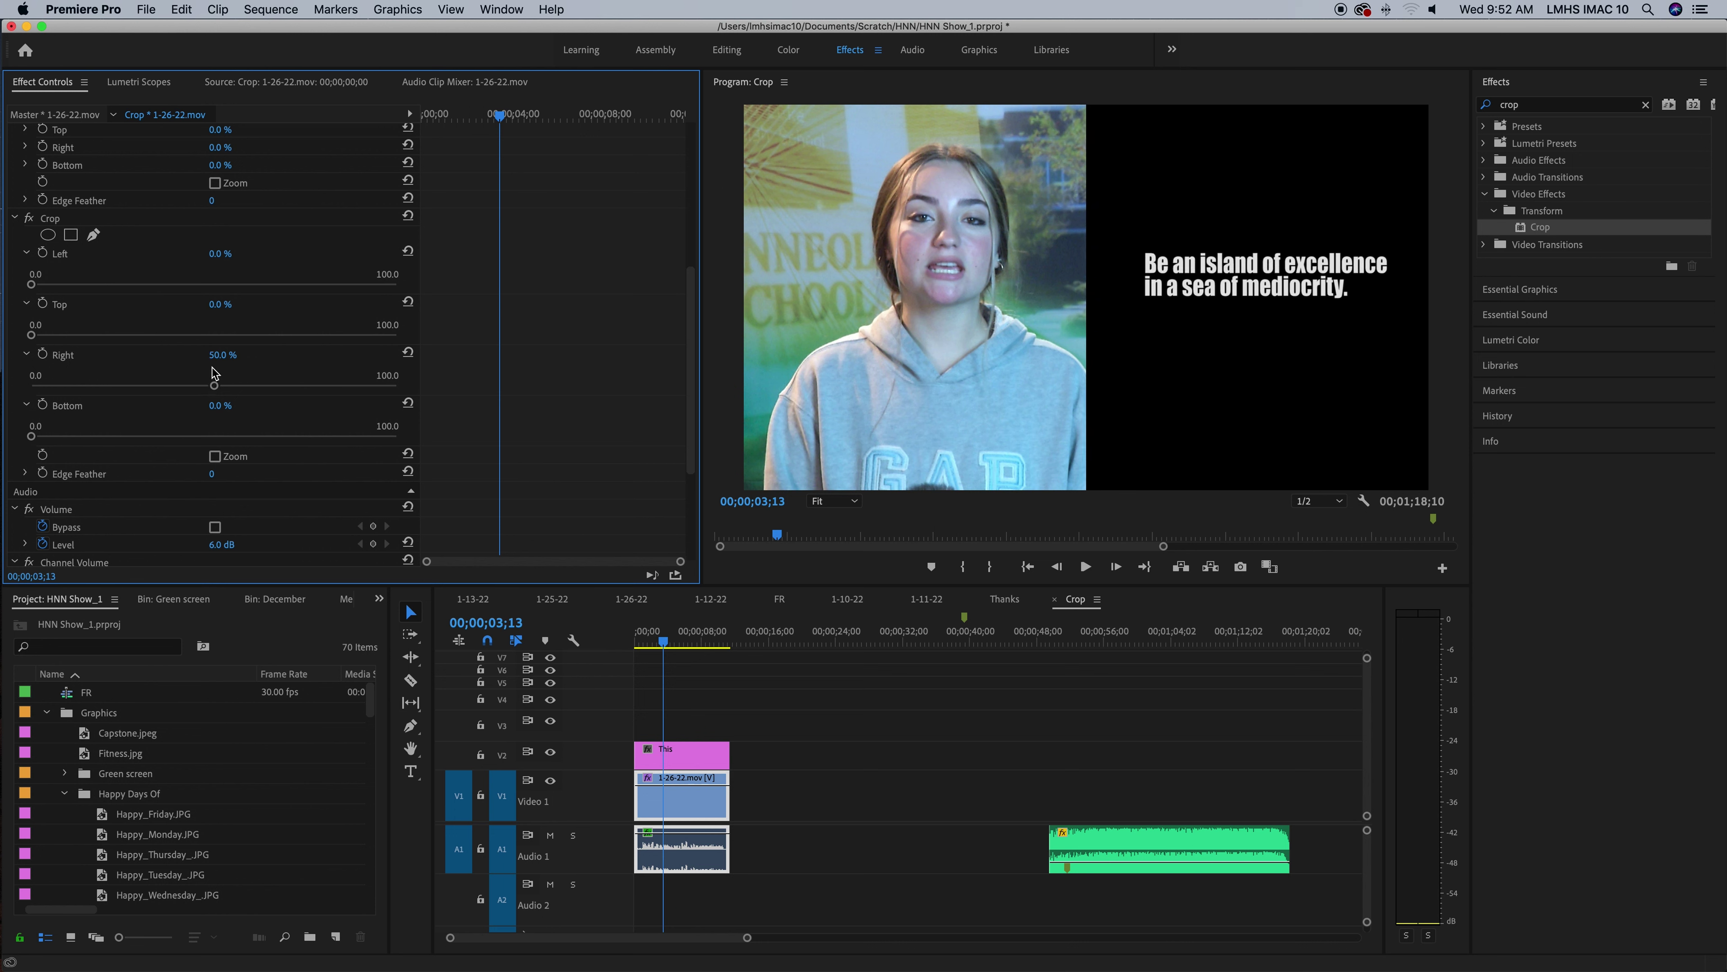
Collapse the Bottom, Top and Left value sliders of the clip's second Crop effect.
{"action": "left_click", "coordinate": [27, 405]}
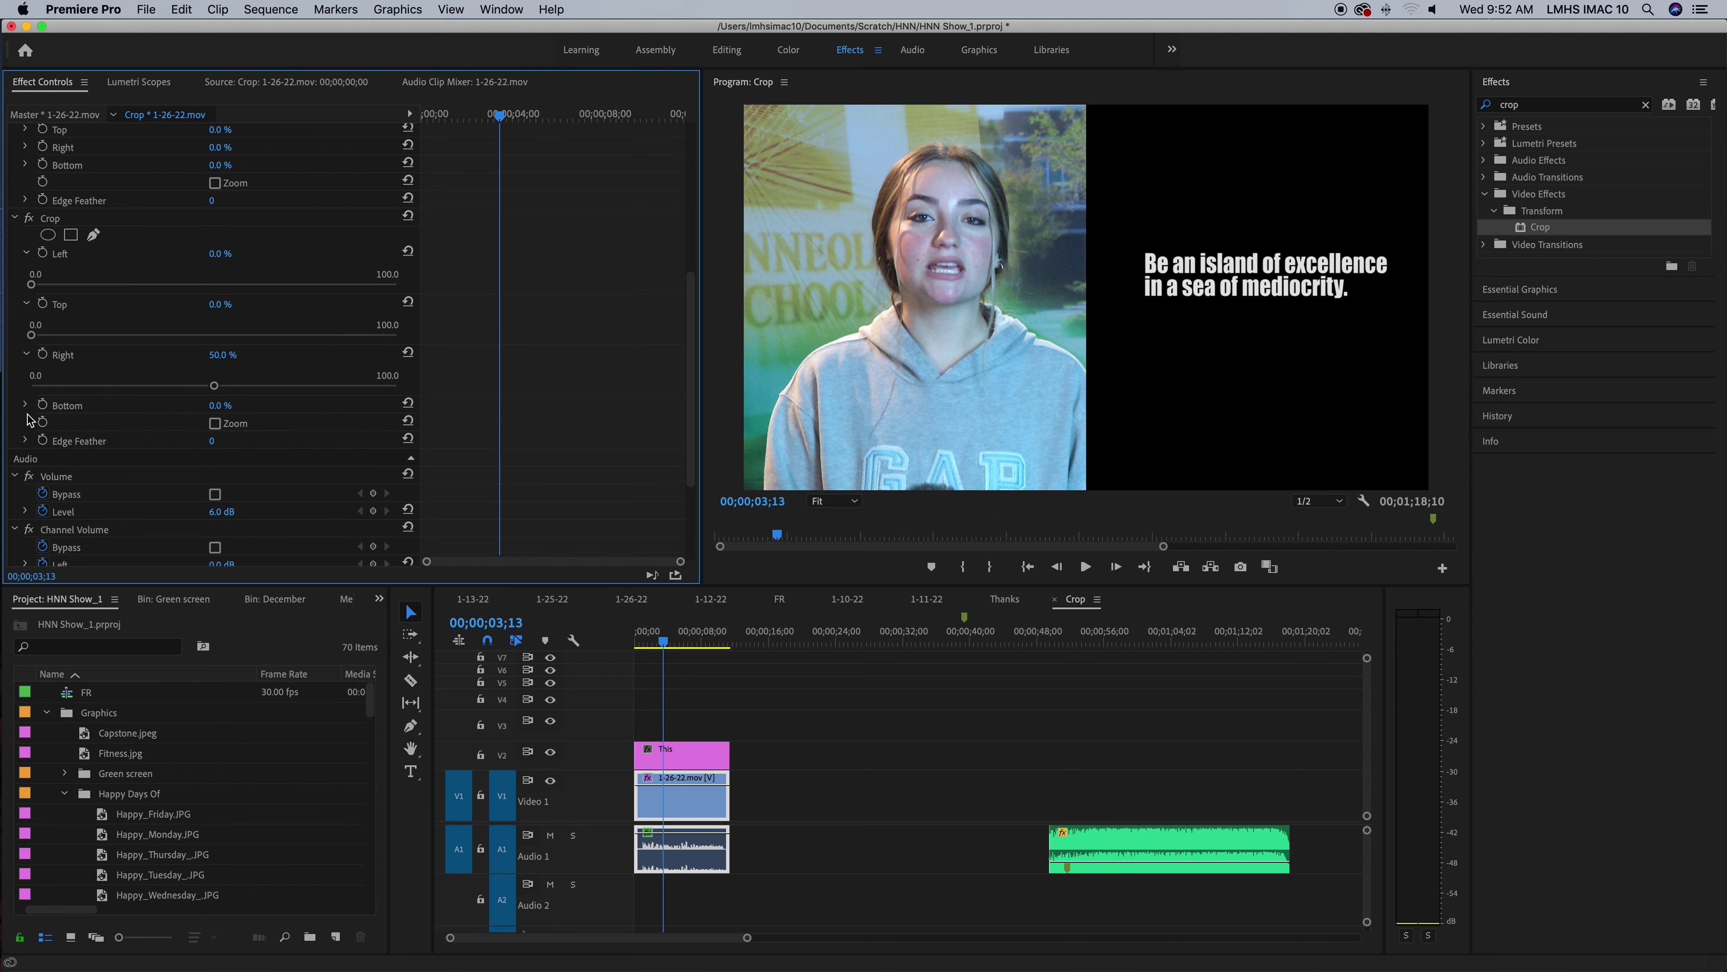
{"action": "left_click", "coordinate": [26, 304]}
{"action": "left_click", "coordinate": [26, 254]}
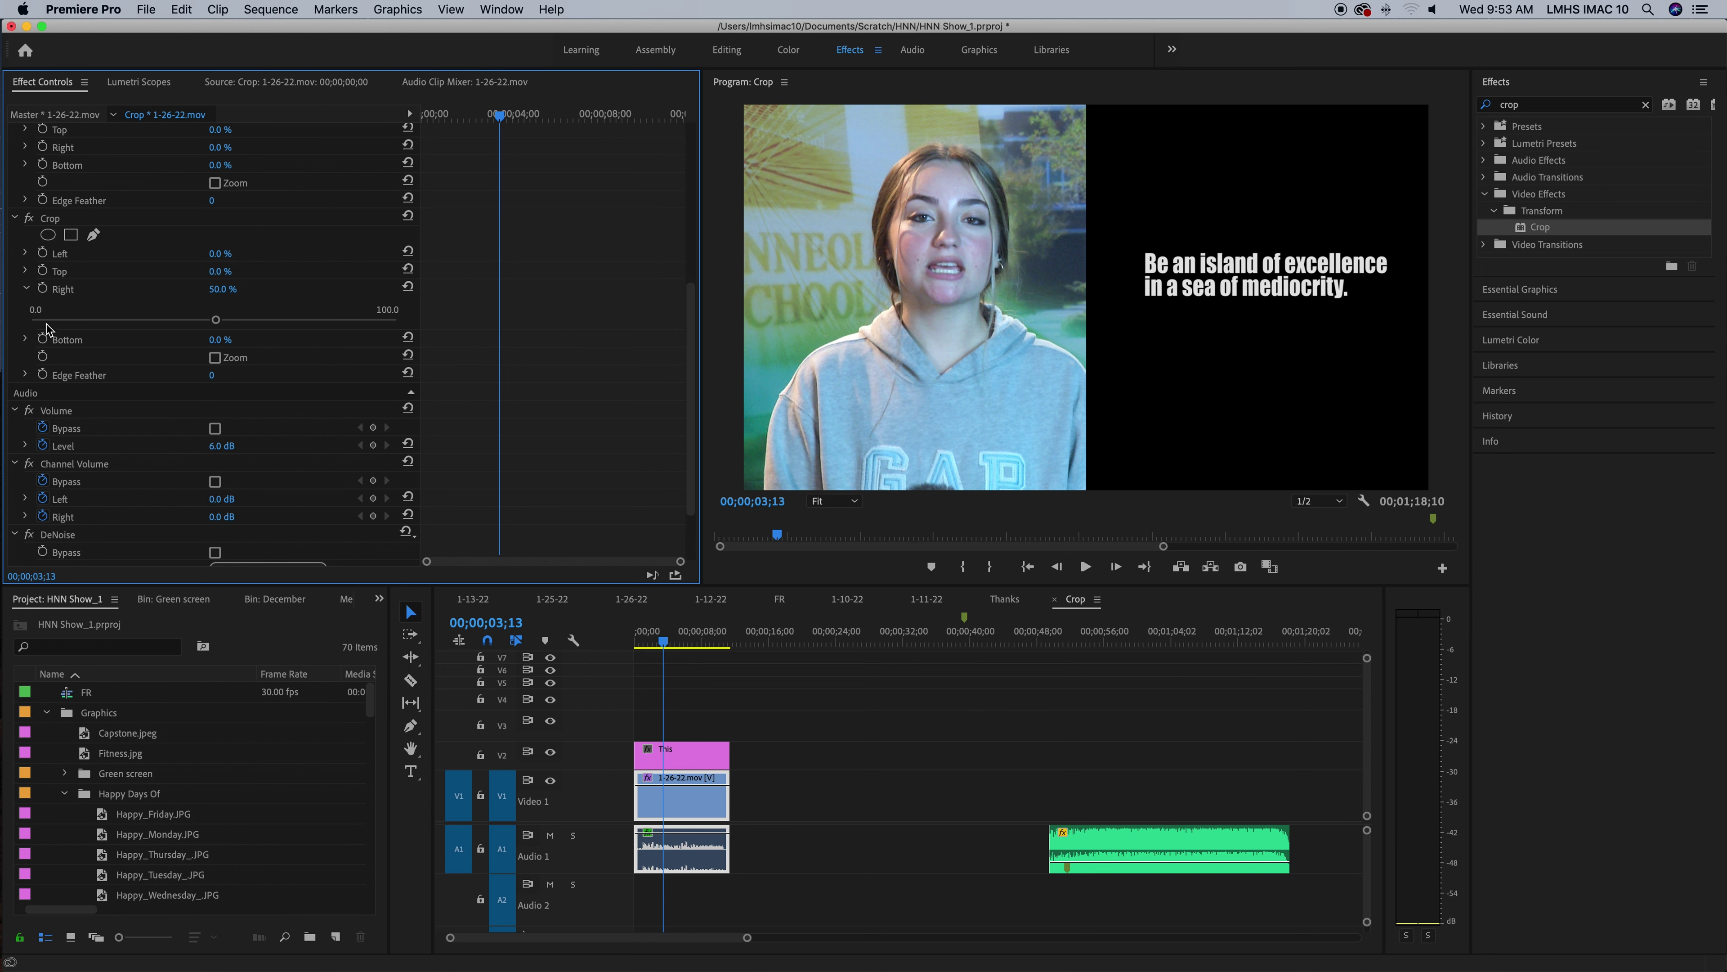
Bring the second Crop effect's Right value back to 0 % and set it to exactly 50 %.
{"action": "mouse_move", "coordinate": [218, 321]}
{"action": "left_mouse_down"}
{"action": "mouse_move", "coordinate": [190, 325]}
{"action": "mouse_move", "coordinate": [242, 329]}
{"action": "mouse_move", "coordinate": [140, 323]}
{"action": "mouse_move", "coordinate": [214, 328]}
{"action": "left_mouse_up"}
{"action": "left_click_drag", "start_coordinate": [215, 319], "coordinate": [14, 327]}
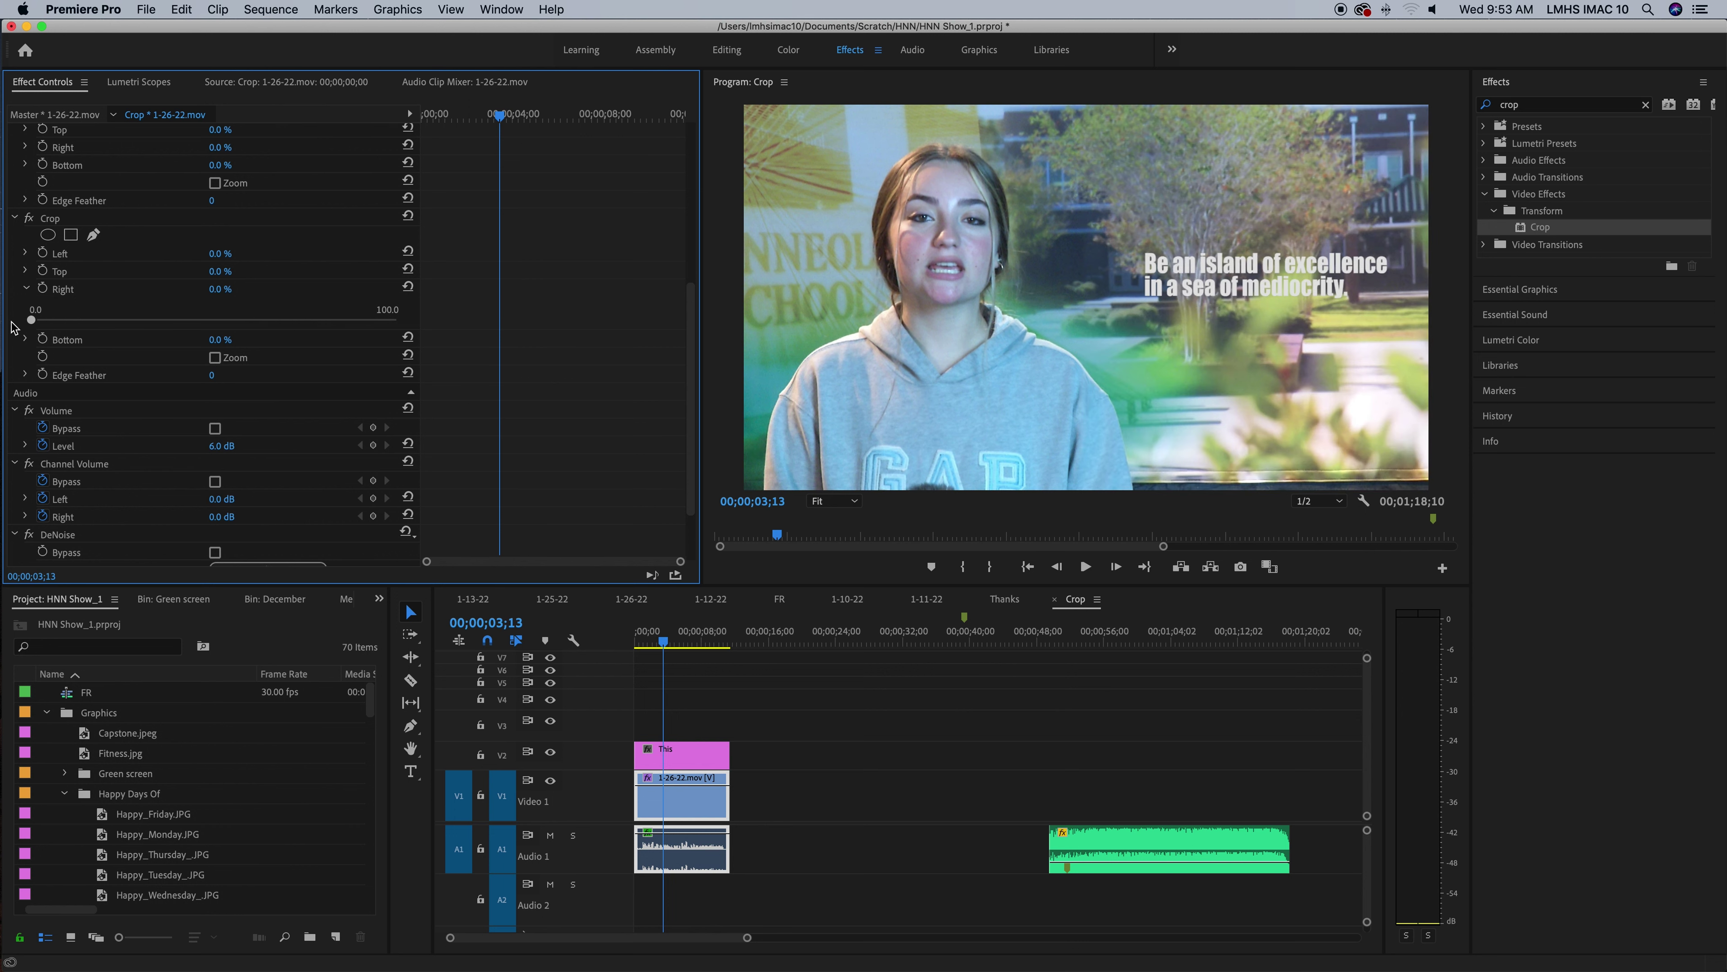
{"action": "left_click", "coordinate": [216, 291]}
{"action": "type", "text": "50"}
{"action": "key", "text": "Return"}
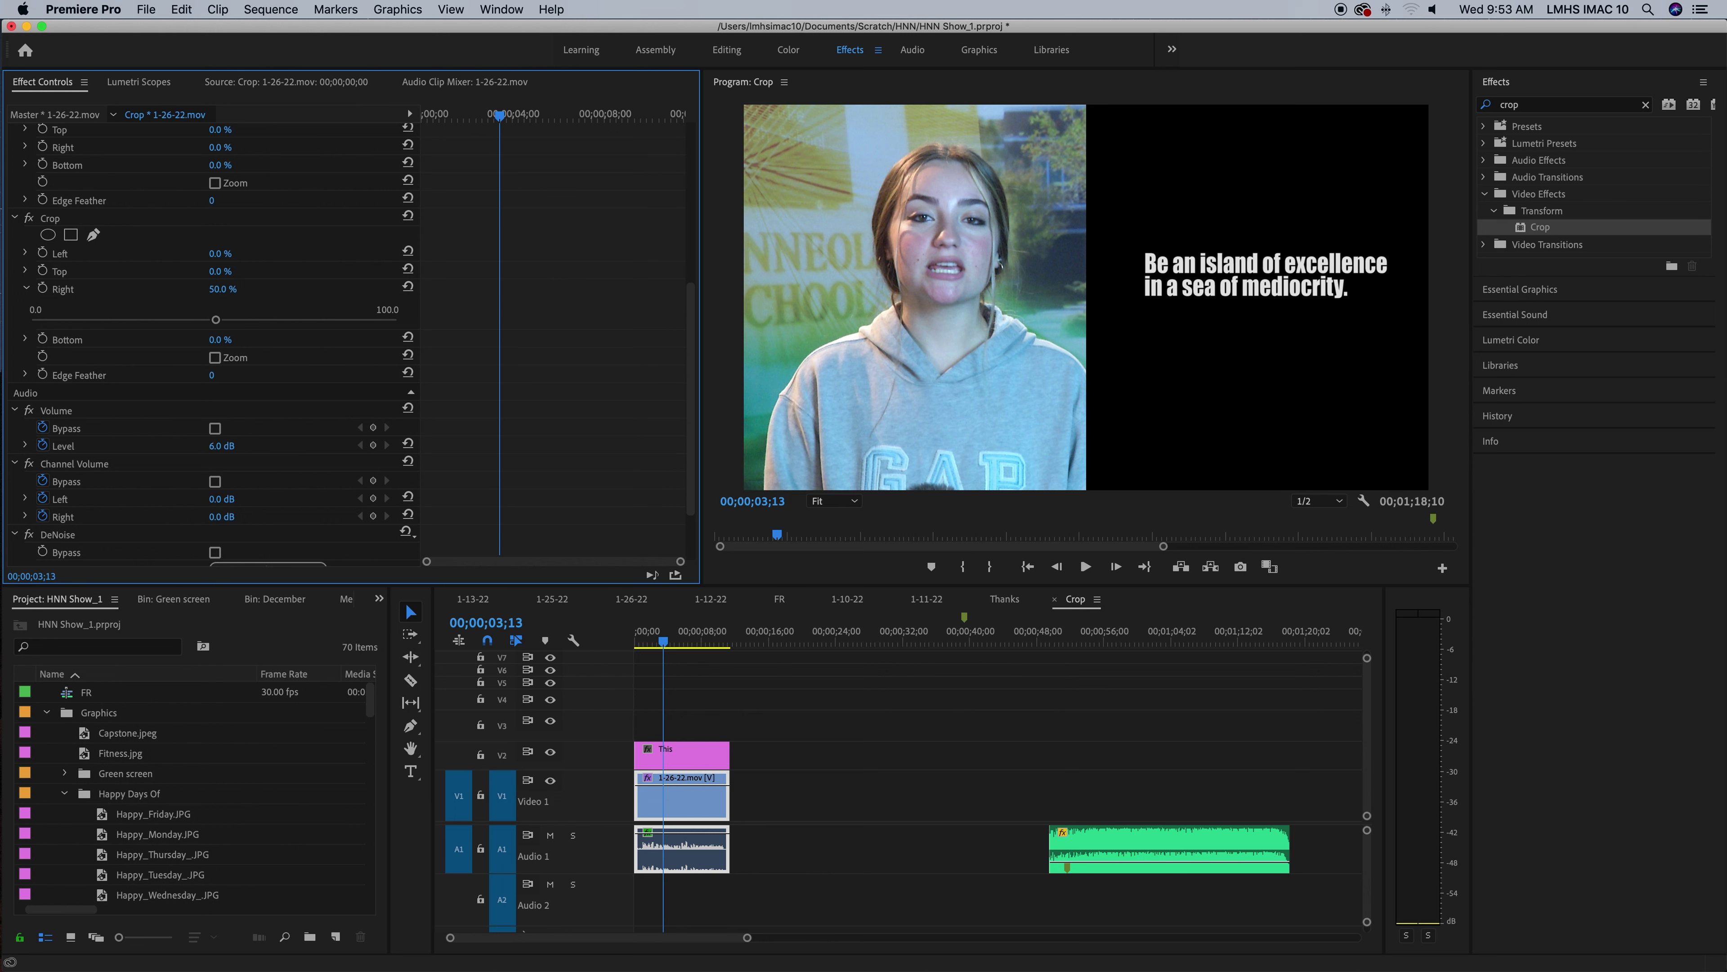
{"action": "mouse_move", "coordinate": [216, 320]}
{"action": "left_mouse_down"}
{"action": "mouse_move", "coordinate": [254, 325]}
{"action": "mouse_move", "coordinate": [214, 325]}
{"action": "left_mouse_up"}
{"action": "left_click", "coordinate": [232, 289]}
{"action": "type", "text": "50"}
{"action": "key", "text": "Return"}
Delete the stray 30-seconds-of-industry-news music clip from the Audio 1 track of the Crop sequence.
{"action": "left_click_drag", "start_coordinate": [984, 726], "coordinate": [1332, 869]}
{"action": "left_click_drag", "start_coordinate": [1344, 884], "coordinate": [1345, 884]}
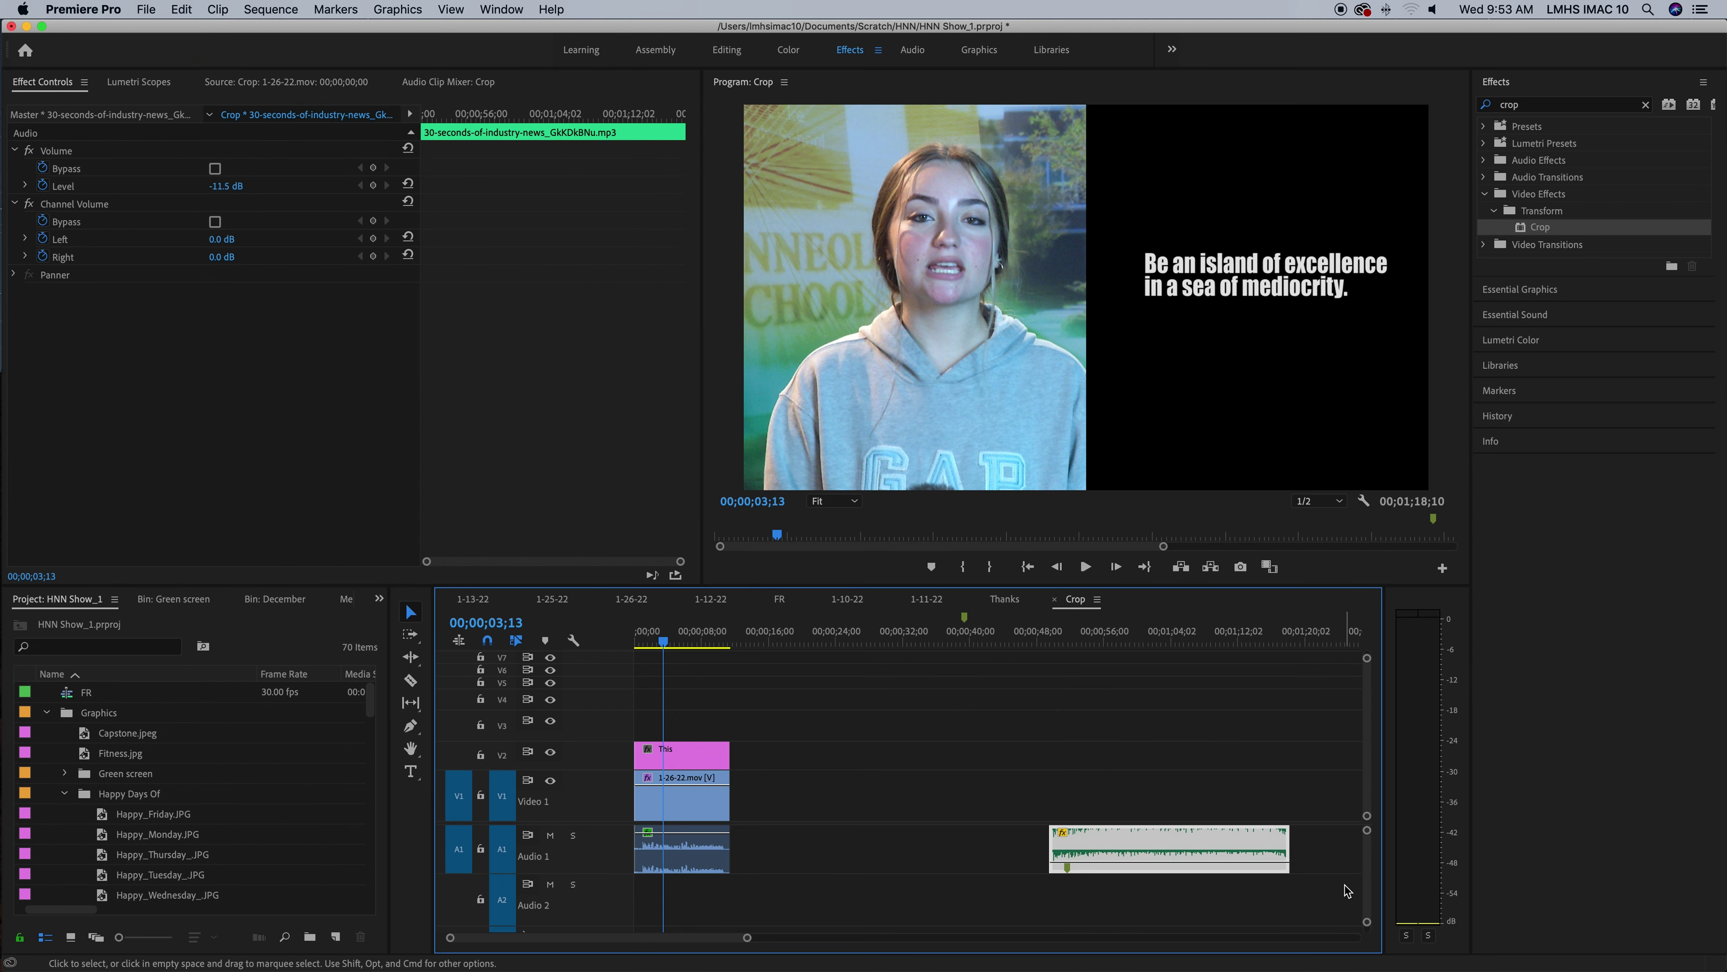
{"action": "key", "text": "Delete"}
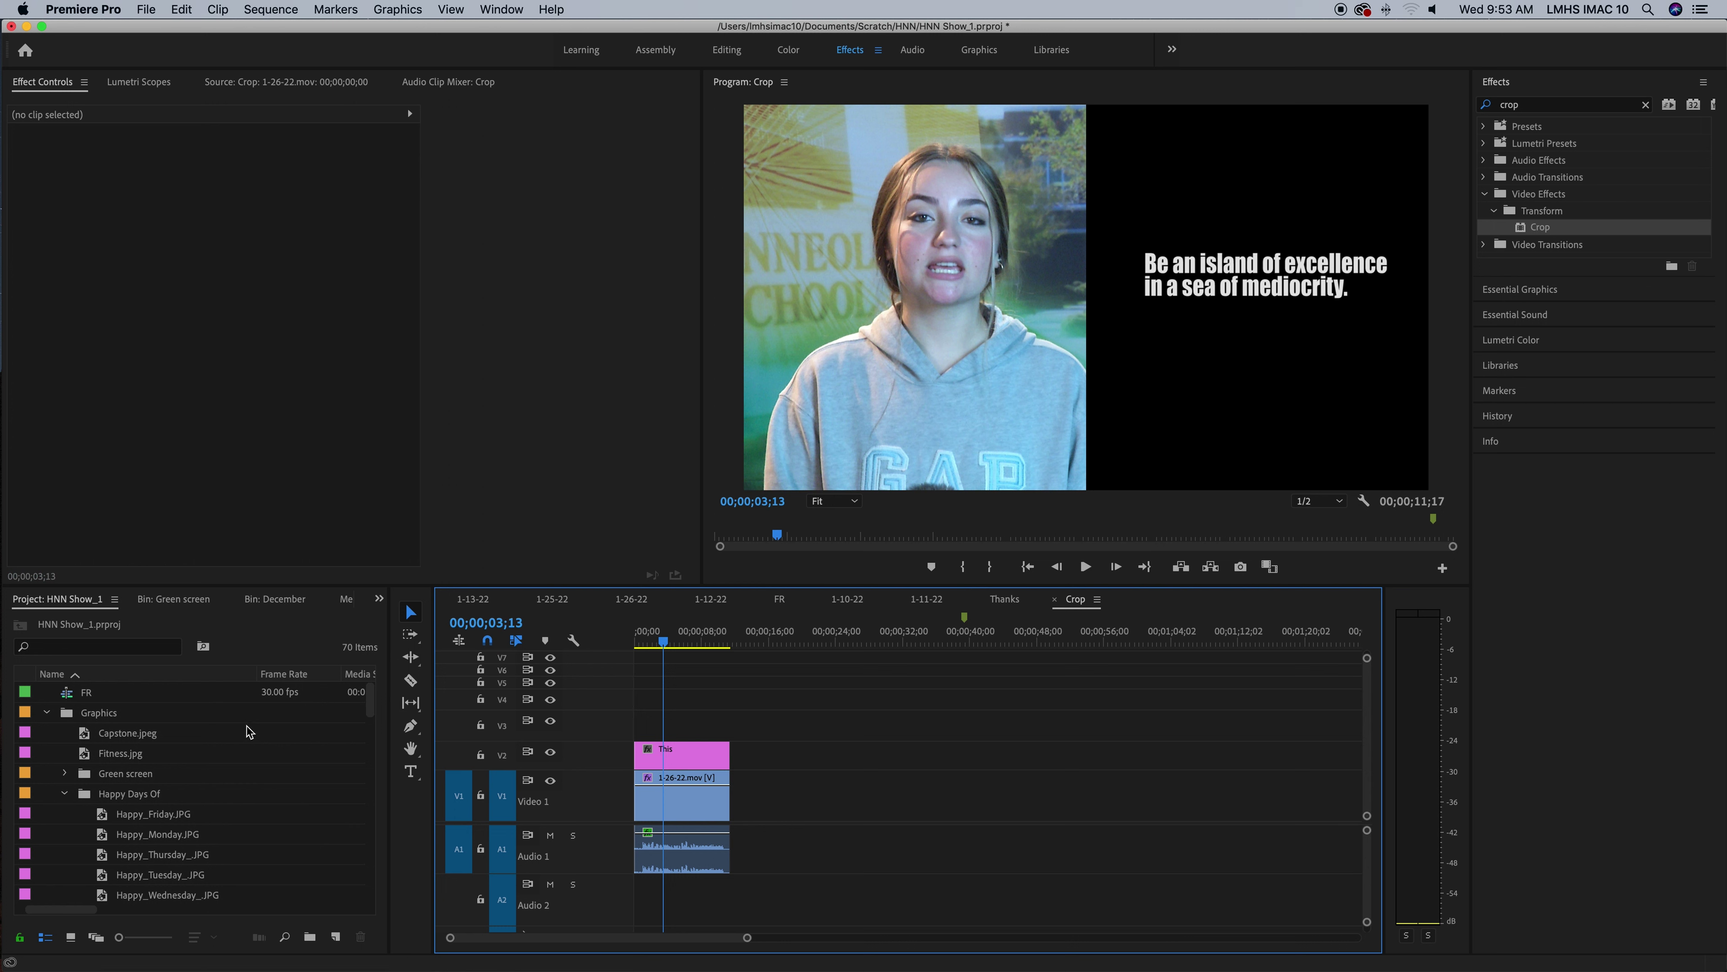
Preview Happy_Friday.JPG from the Happy Days Of bin and return to the effect controls of the 1-26-22.mov clip.
{"action": "double_click", "coordinate": [104, 816]}
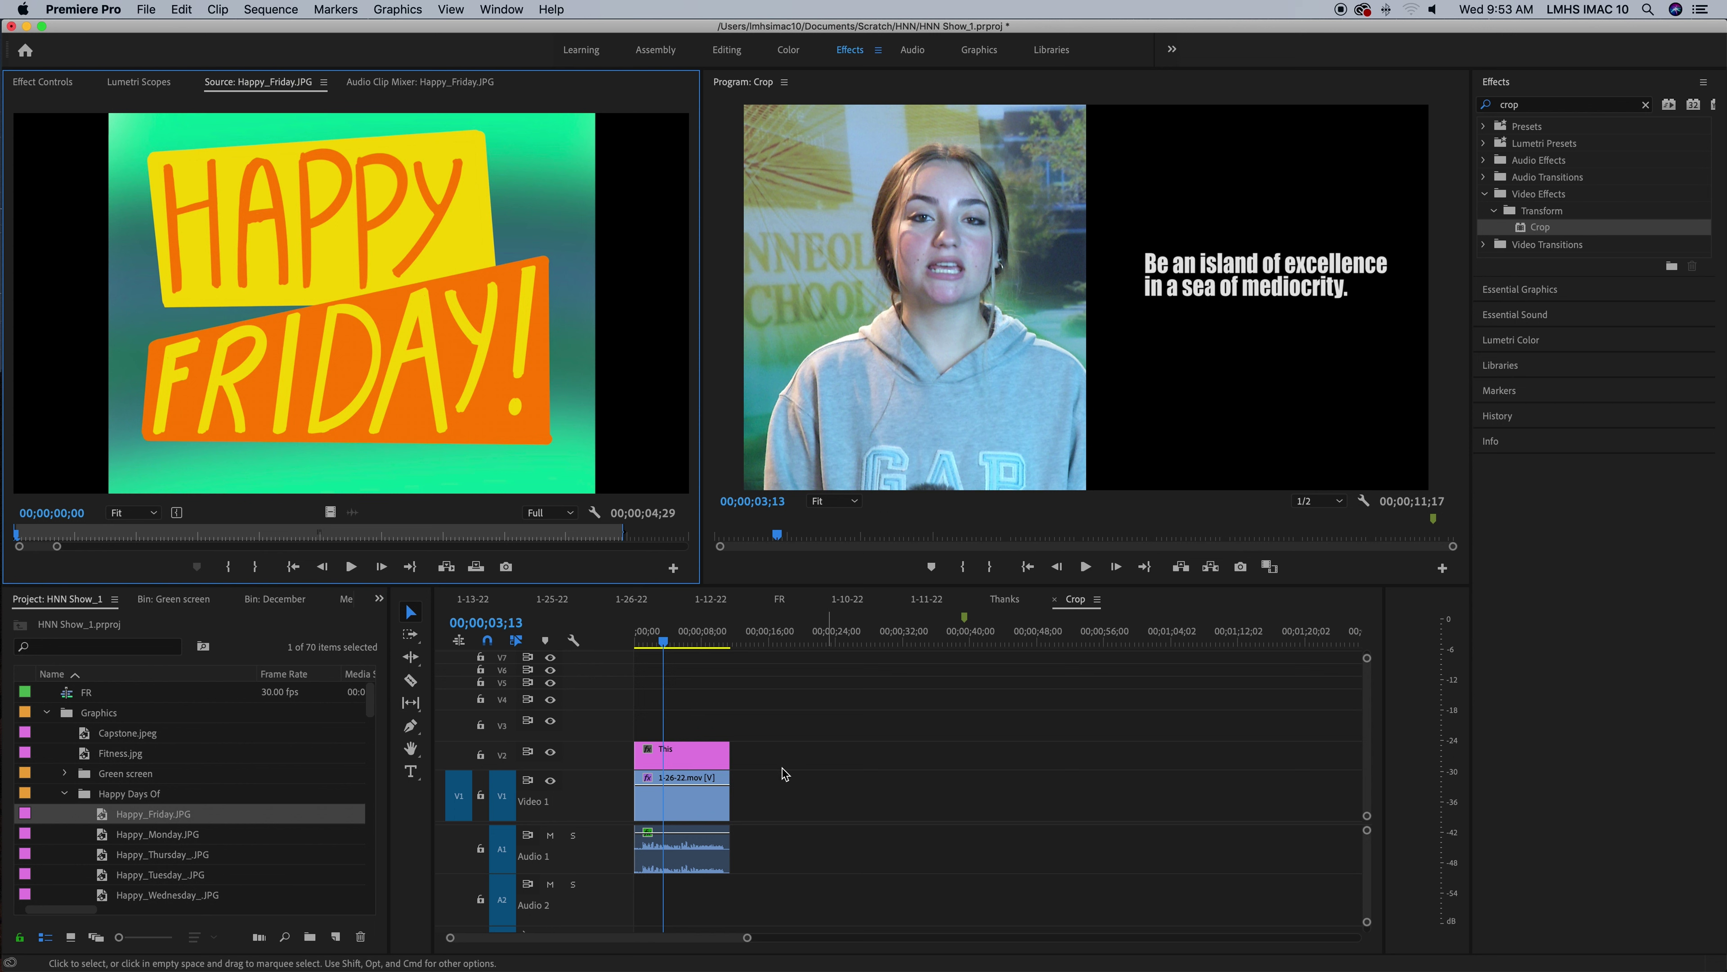
{"action": "double_click", "coordinate": [683, 802]}
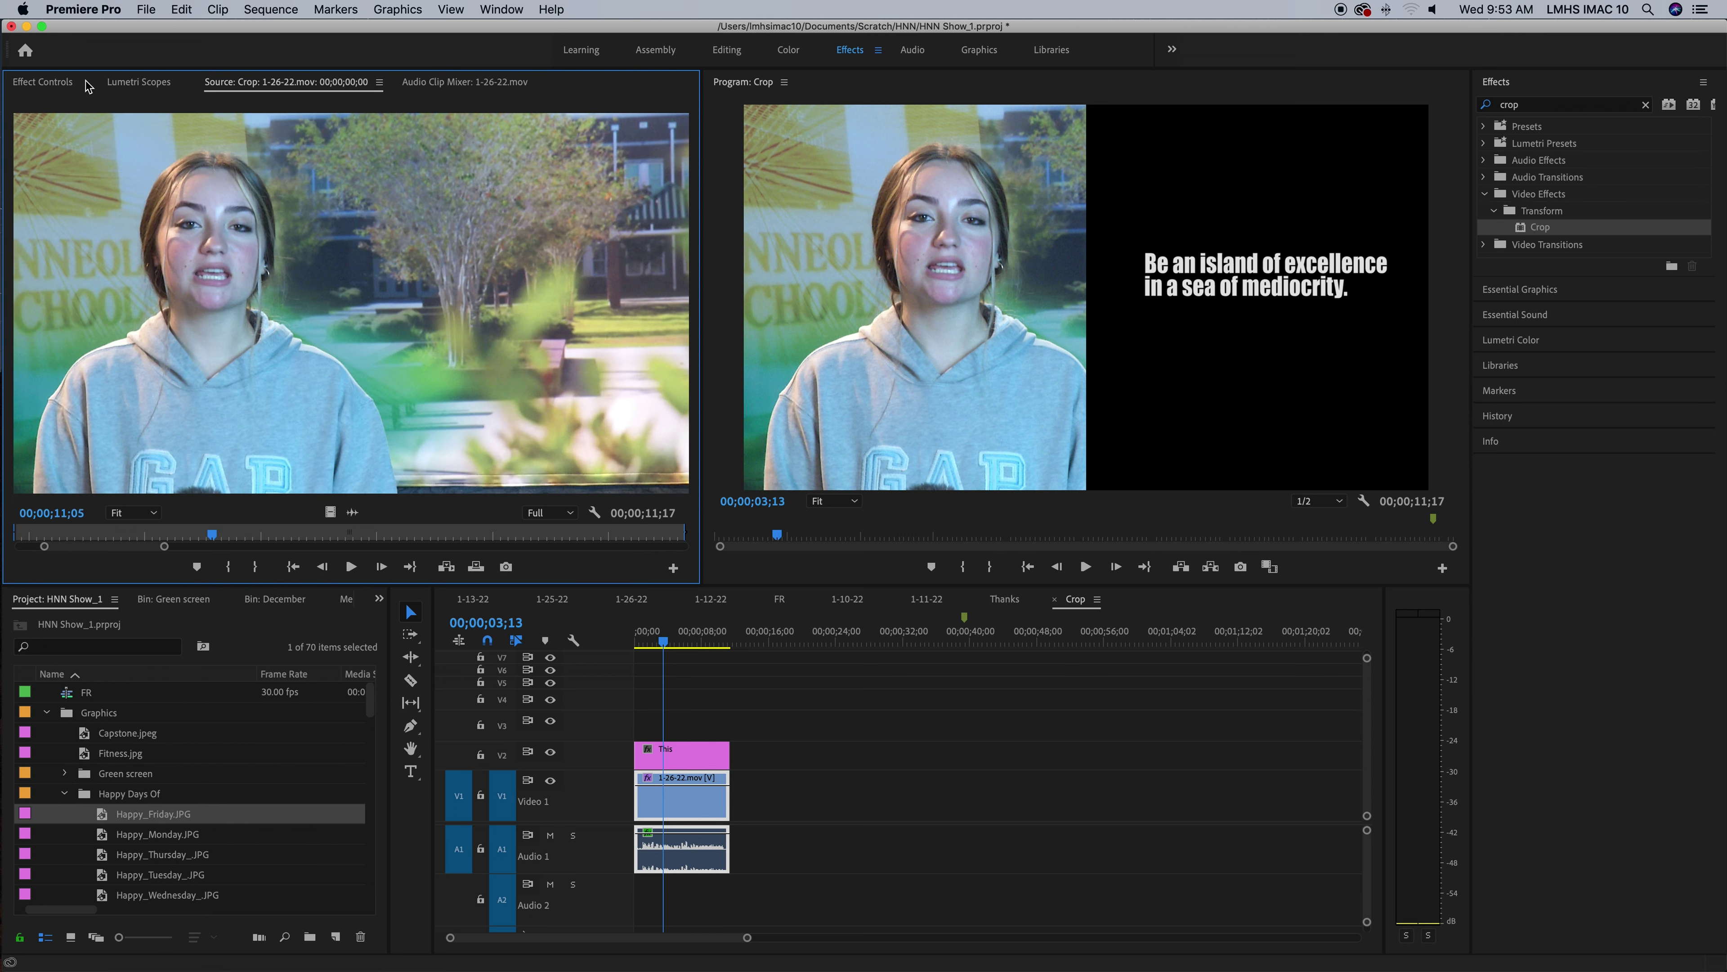
{"action": "left_click", "coordinate": [43, 83]}
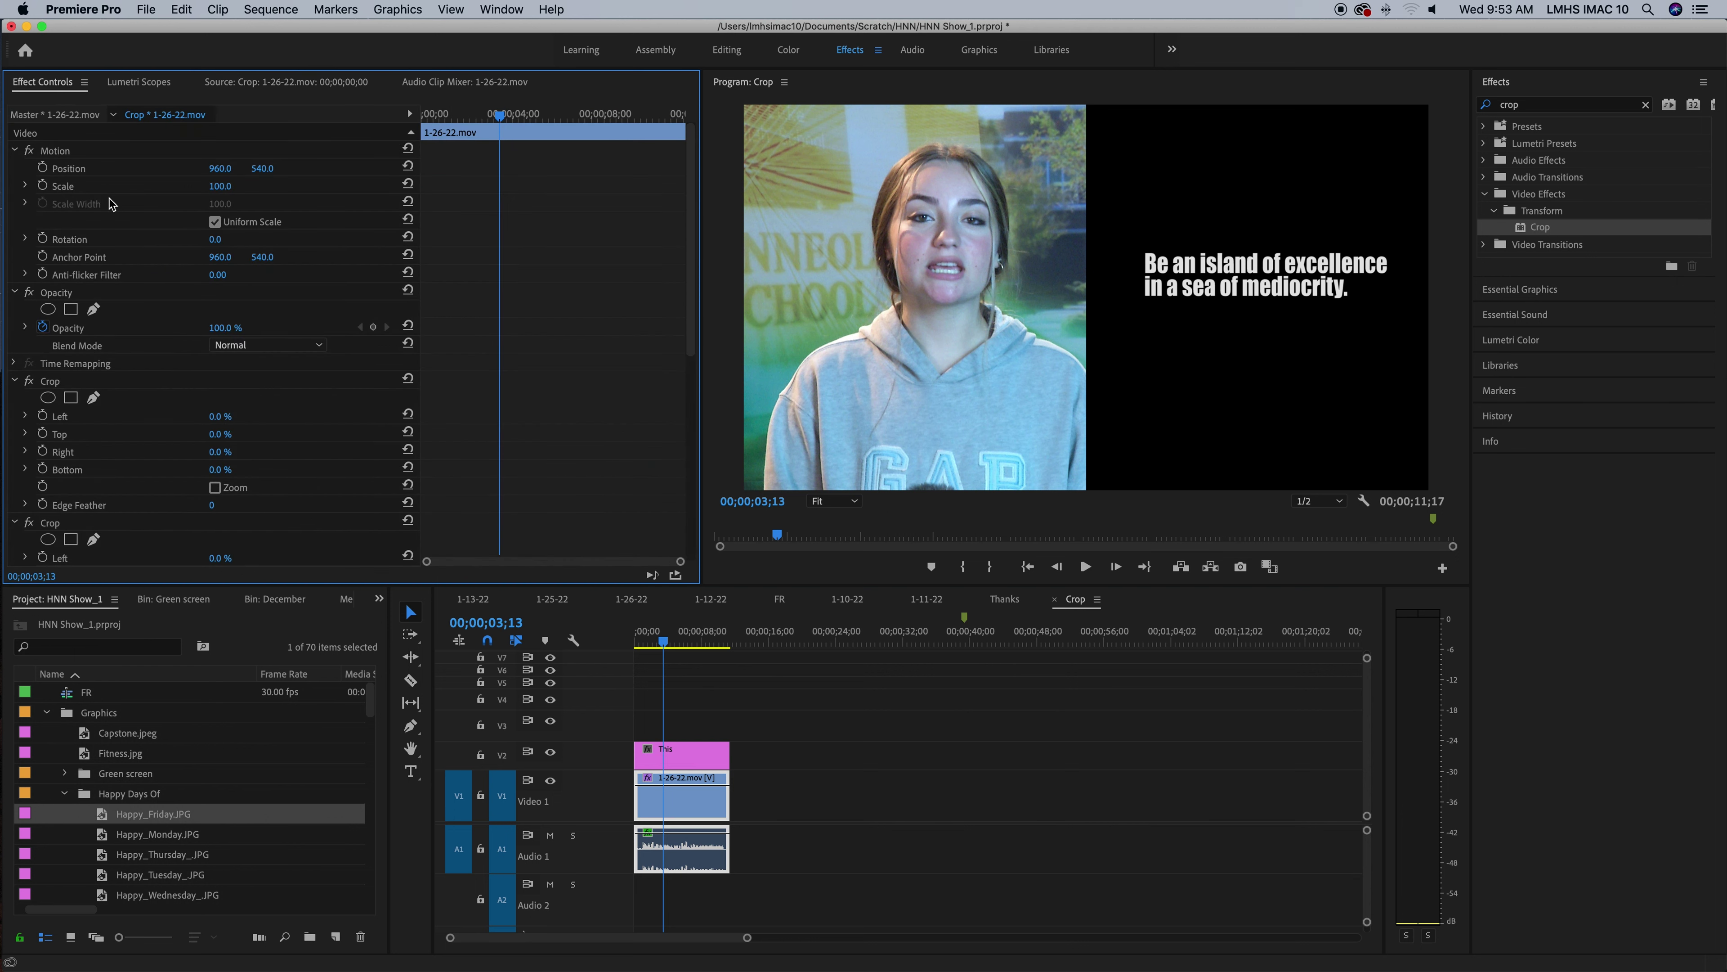